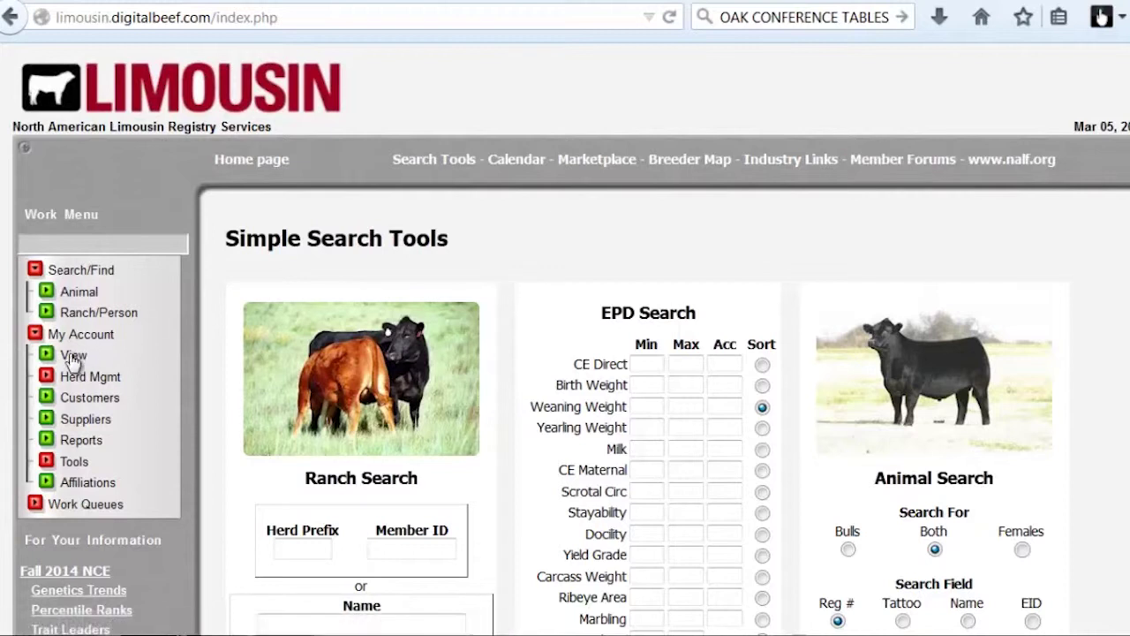
Open the ranch account profile and list the herd's pre-weaning bulls.
left_click(47, 378)
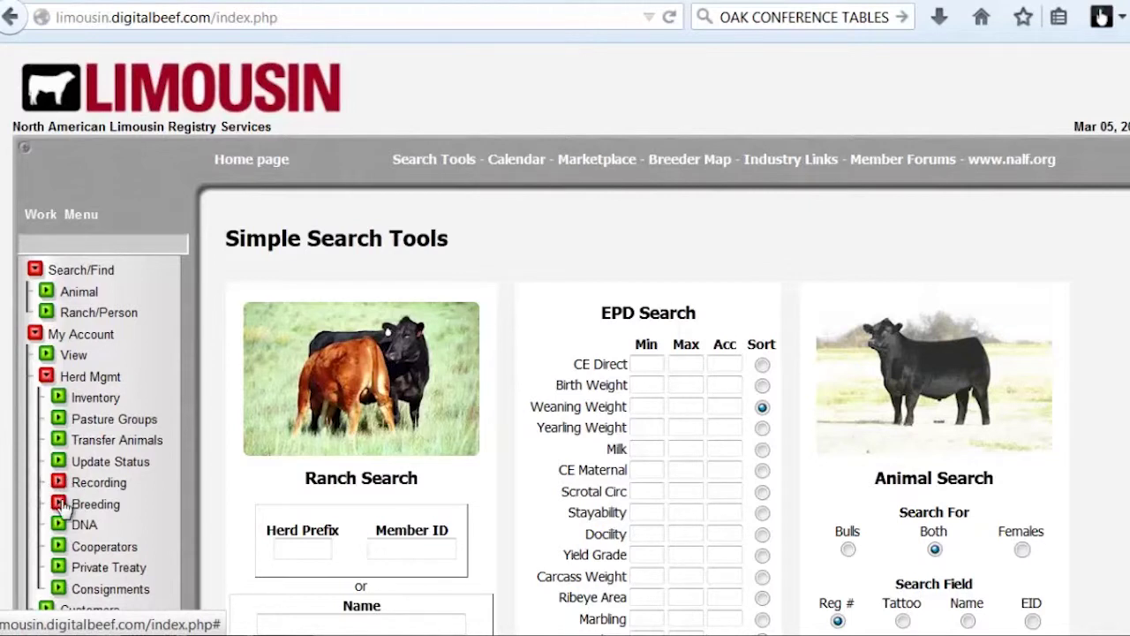
left_click(81, 363)
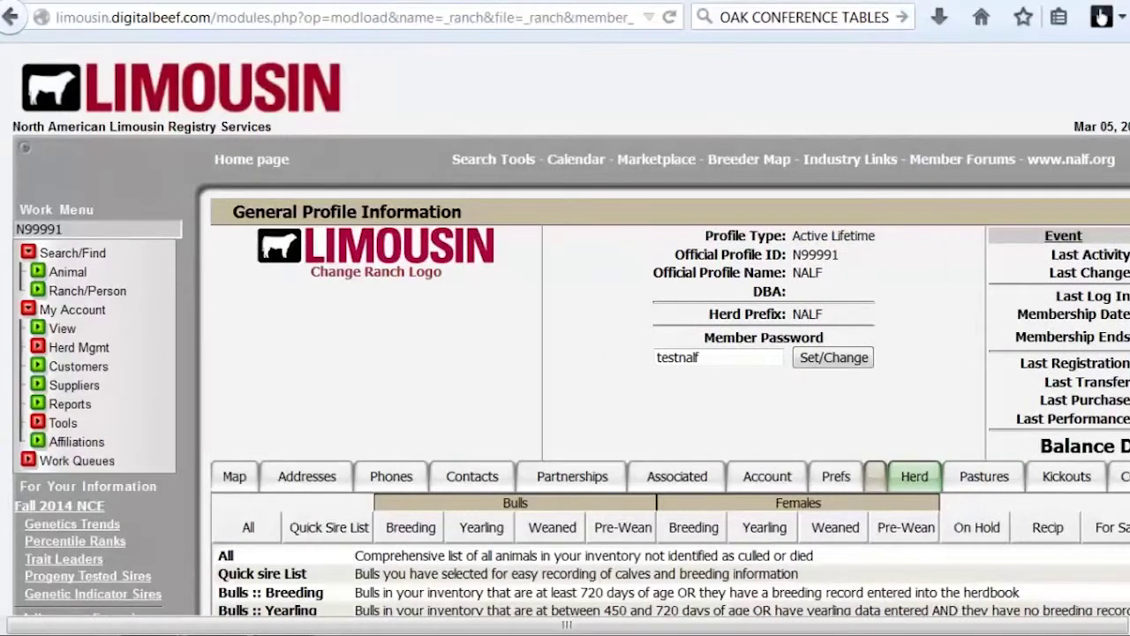
scroll(649, 447, "down", 4)
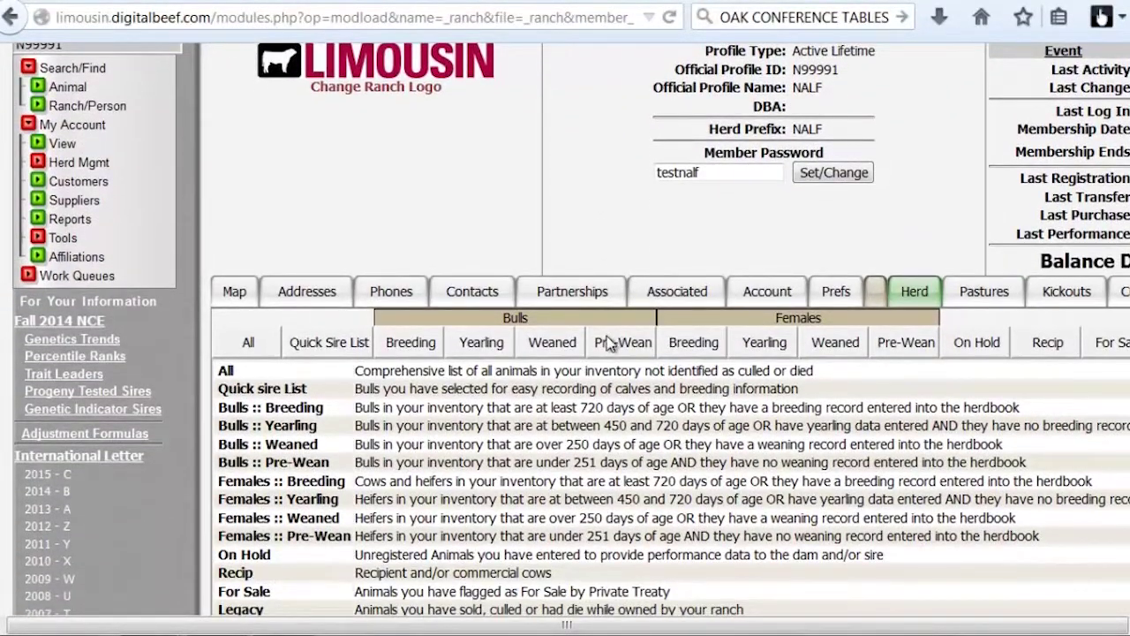
left_click(608, 344)
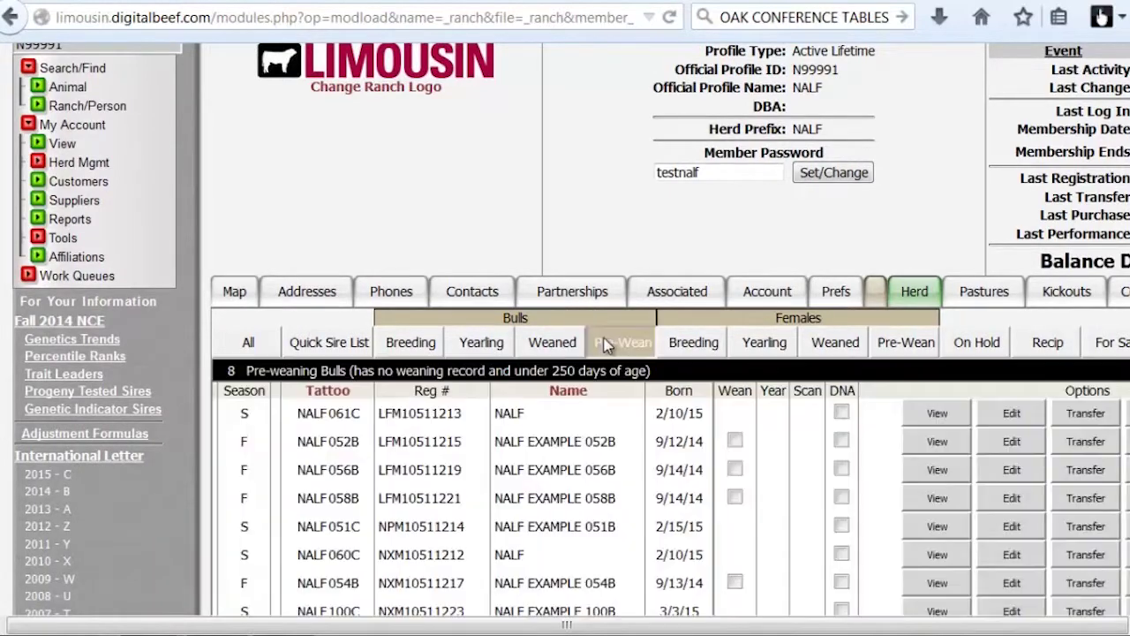
Queue bulls NALF 054B, 058B, 056B and 052B for weaning data entry.
scroll(565, 353, "down", 3)
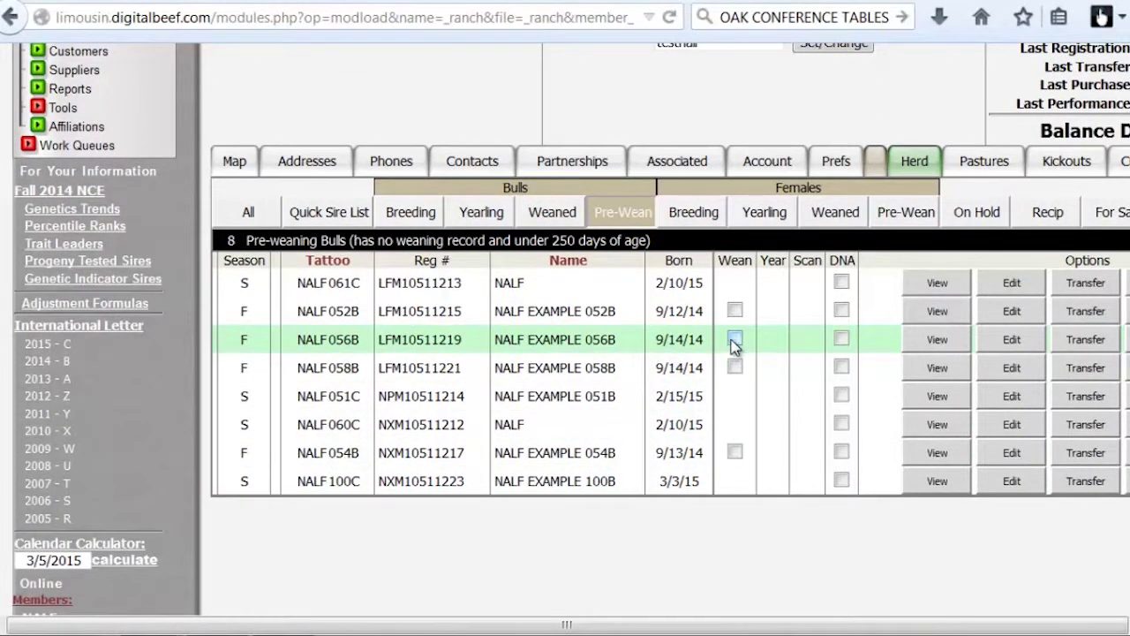
left_click(735, 452)
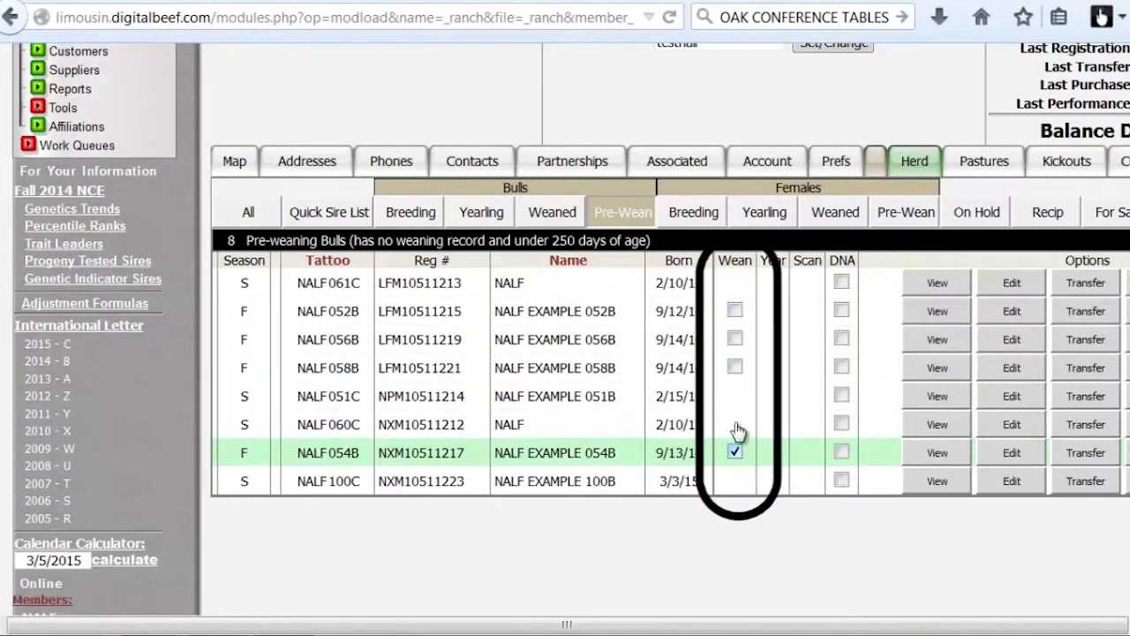
left_click(734, 368)
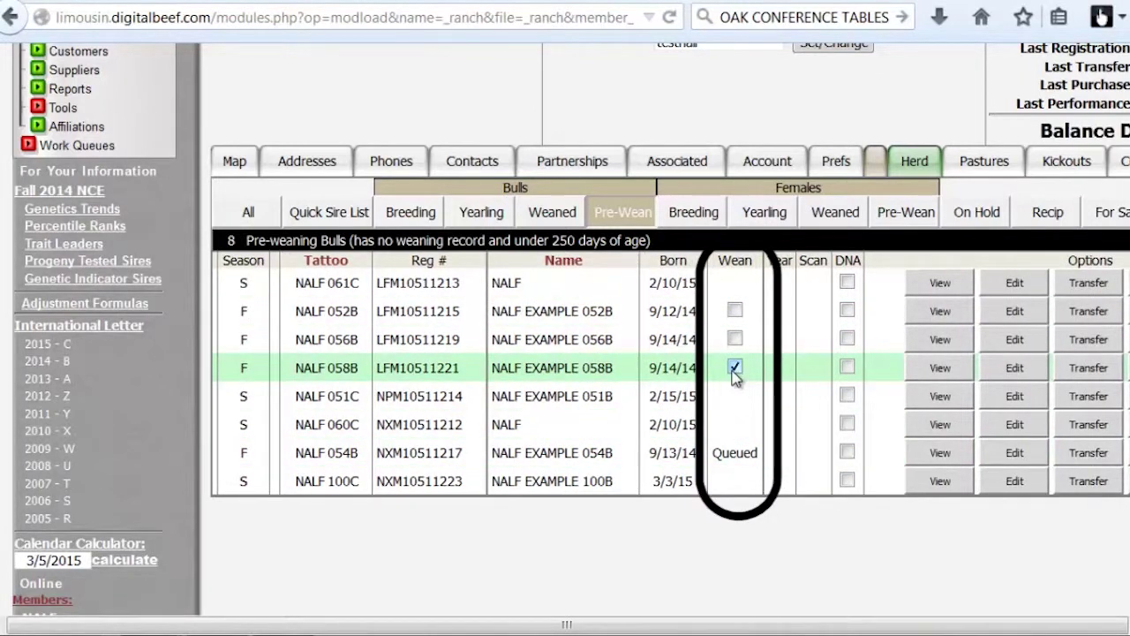
left_click(735, 310)
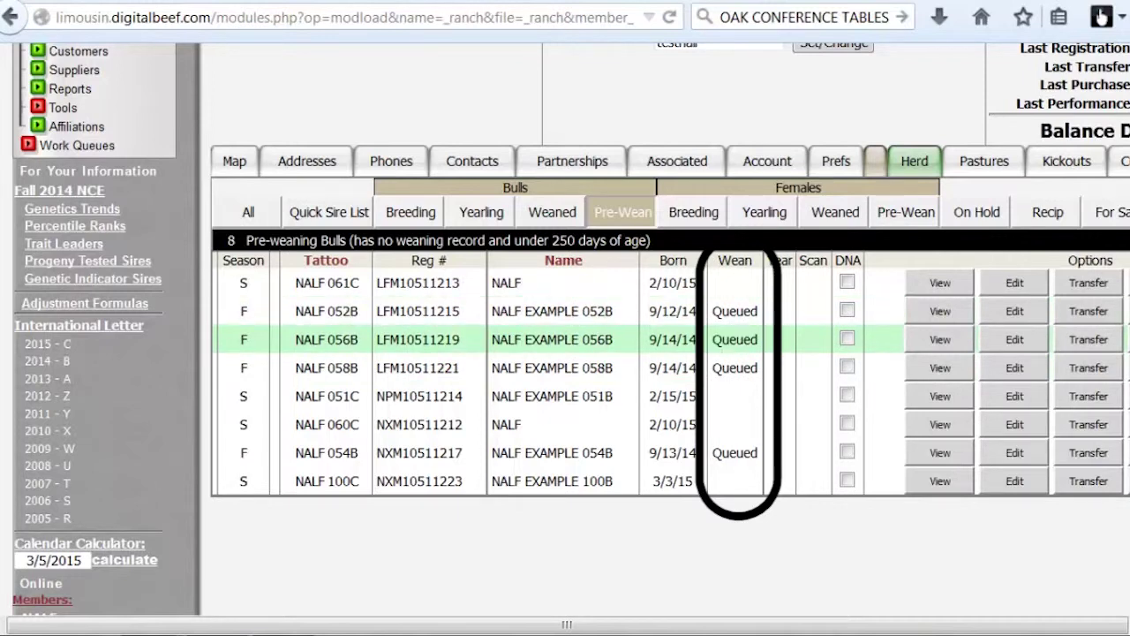
Open the weaning work queue and go to NALF's work order for data entry.
scroll(565, 354, "up", 3)
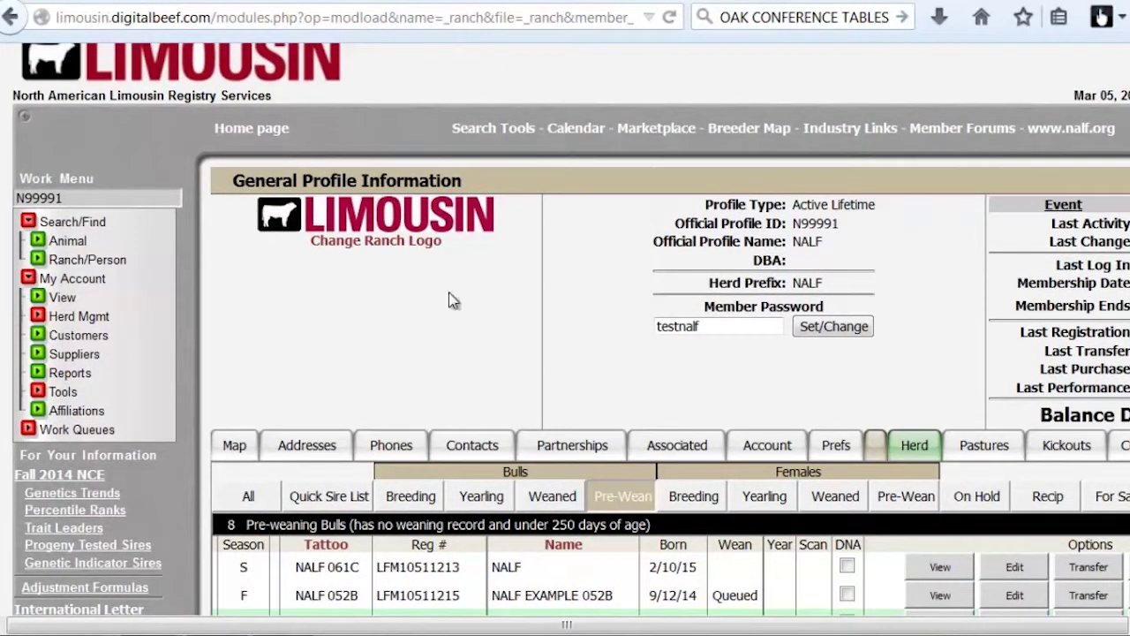
left_click(29, 432)
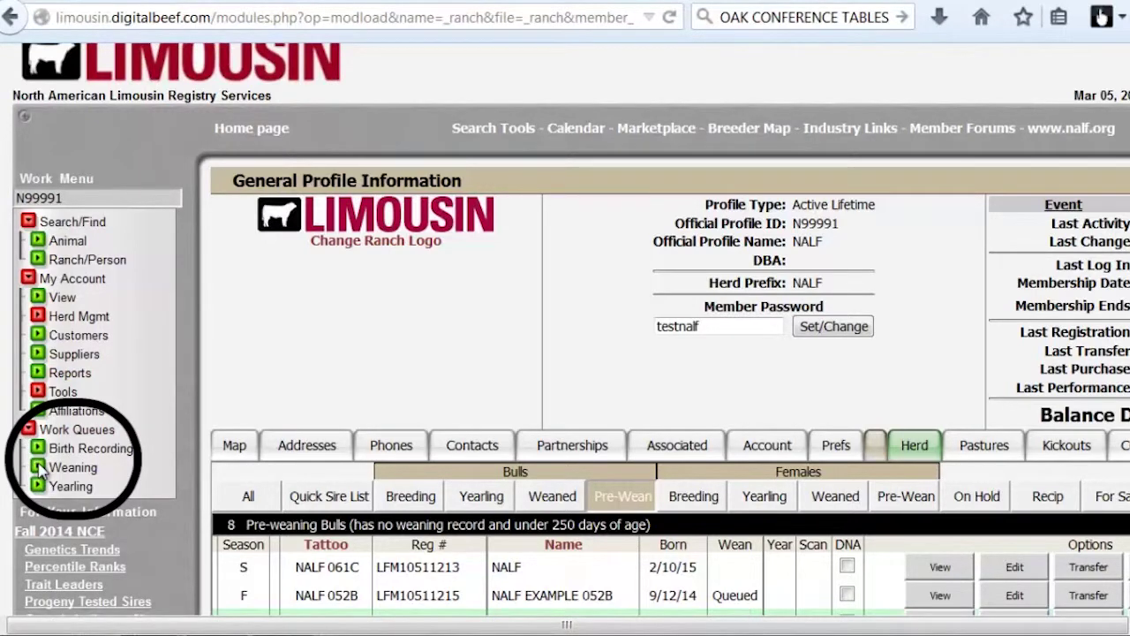
left_click(76, 475)
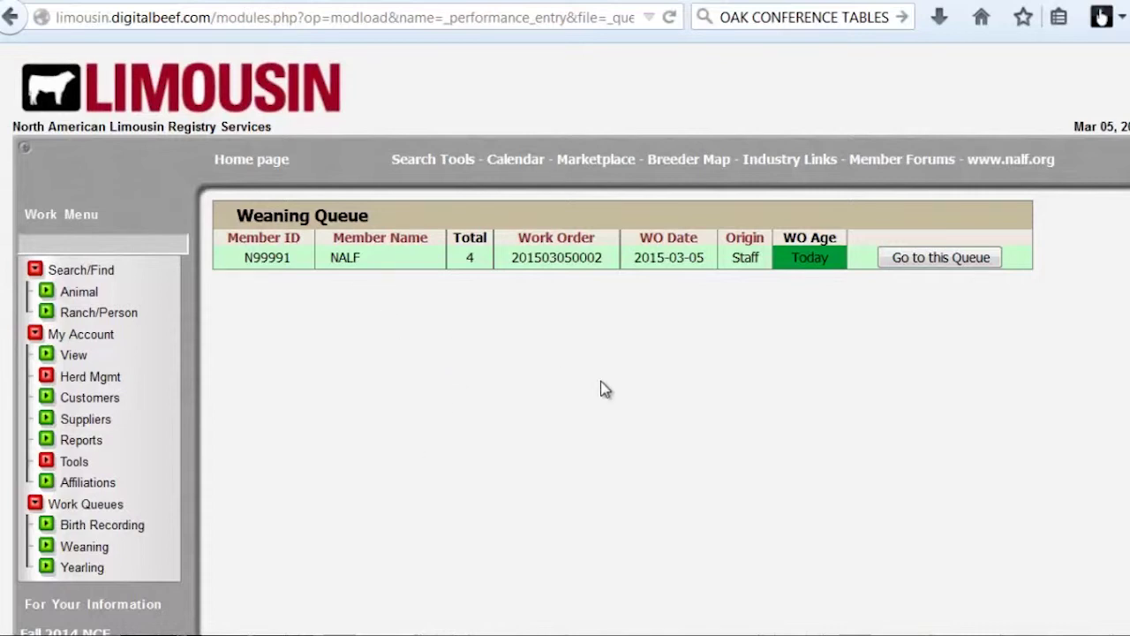
left_click(938, 257)
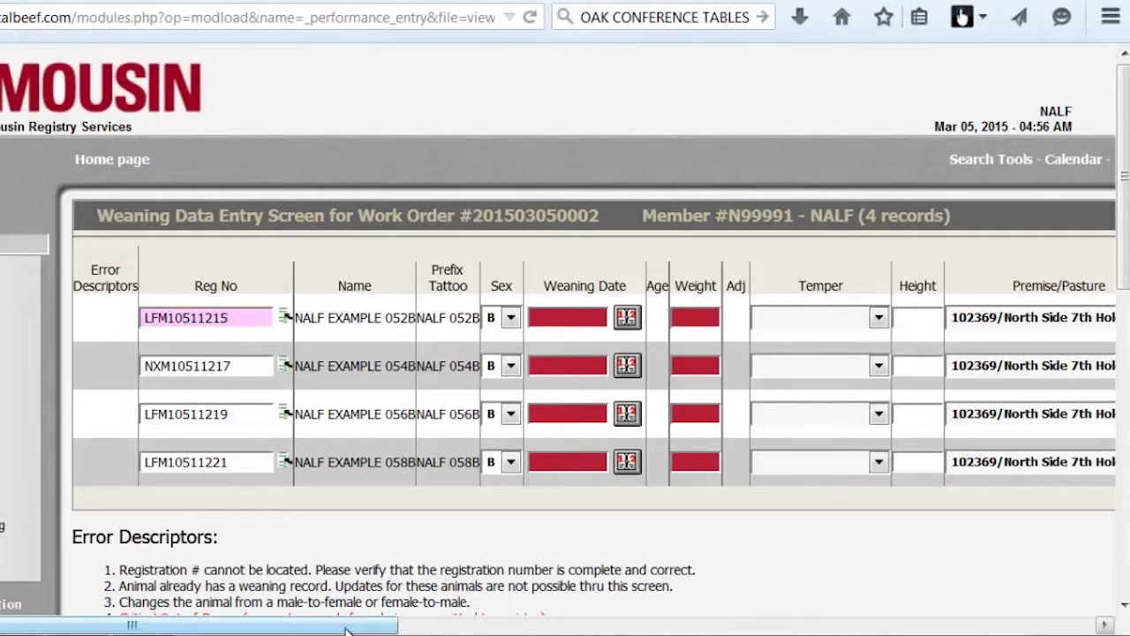
Set the weaning date to 03/05/2015 for NALF EXAMPLE 052B and carry it down to the other three calves.
left_click_drag(350, 627, 545, 627)
left_click_drag(461, 625, 385, 620)
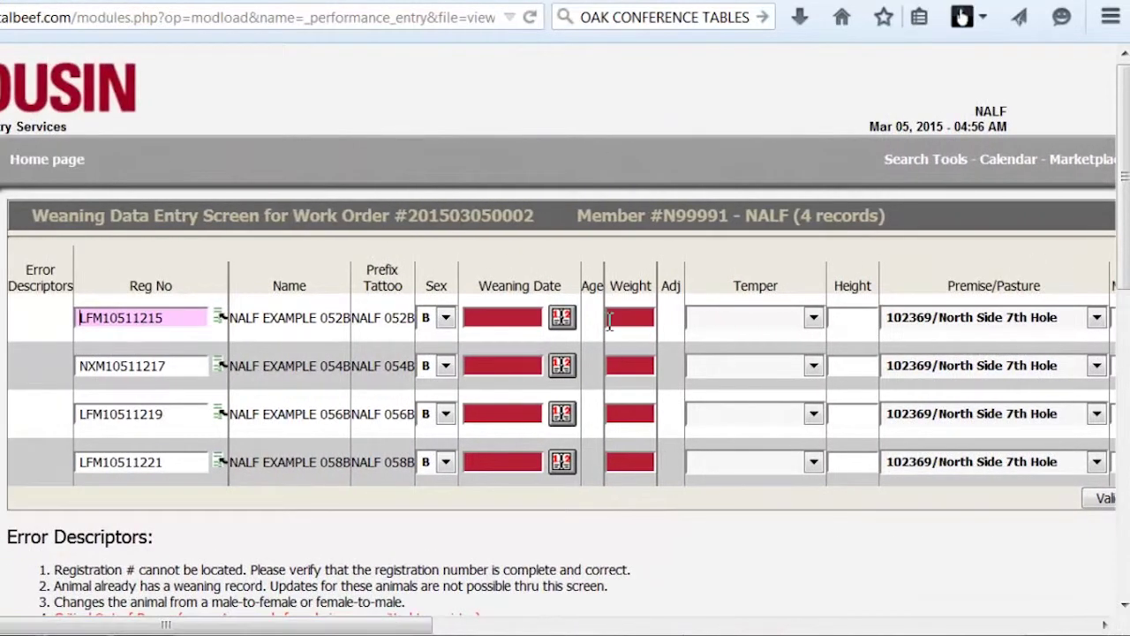
left_click(562, 317)
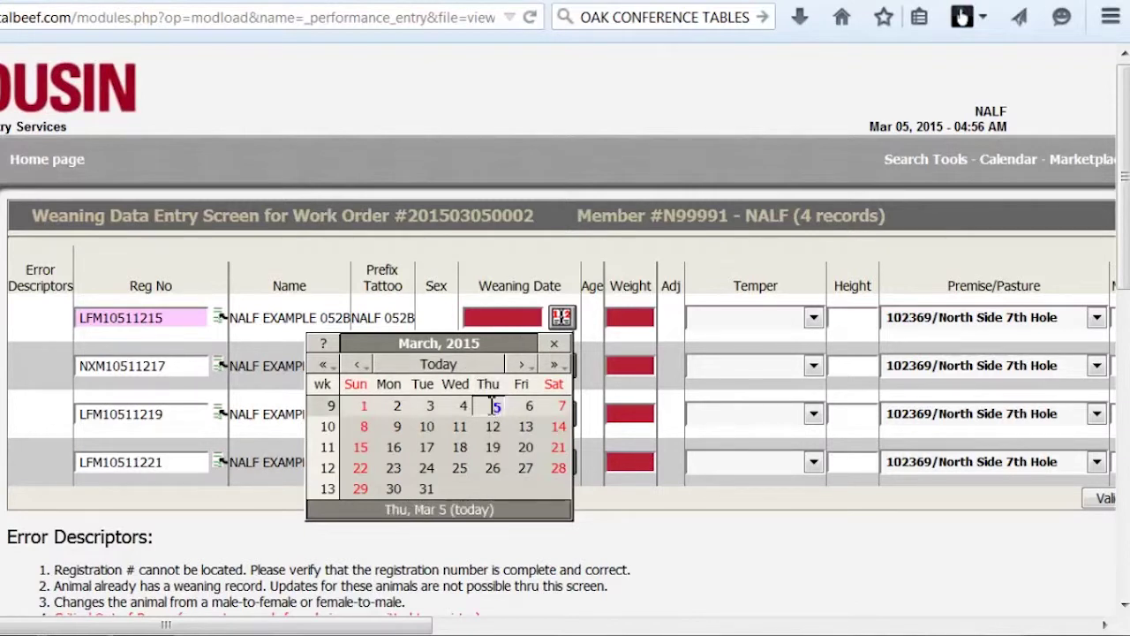
left_click(496, 405)
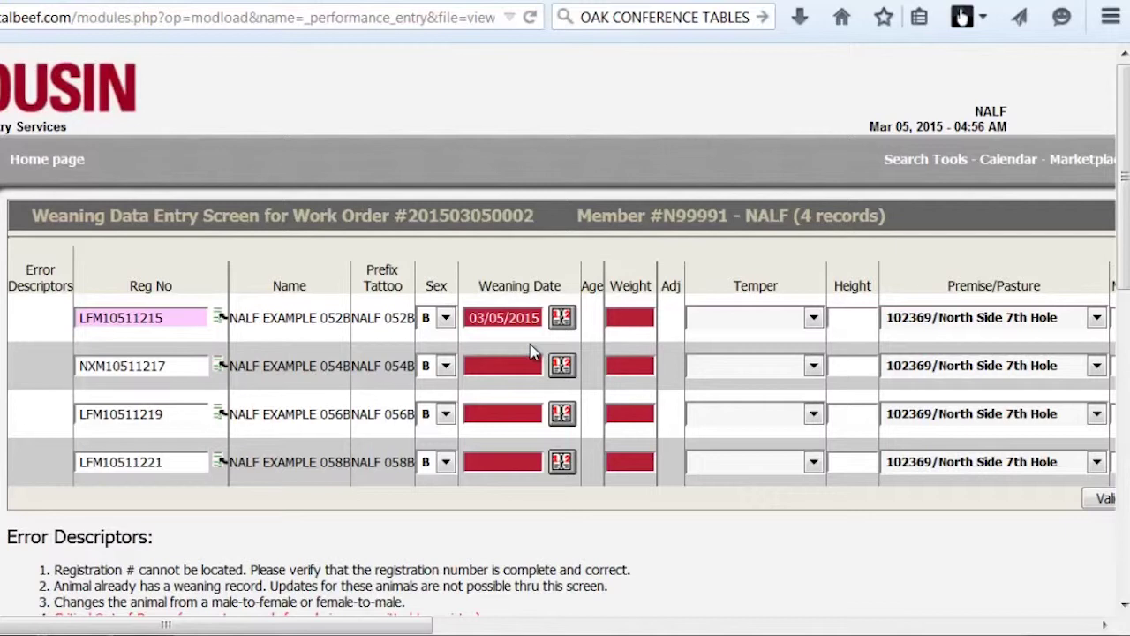
key("Tab")
key("Tab")
key("Tab")
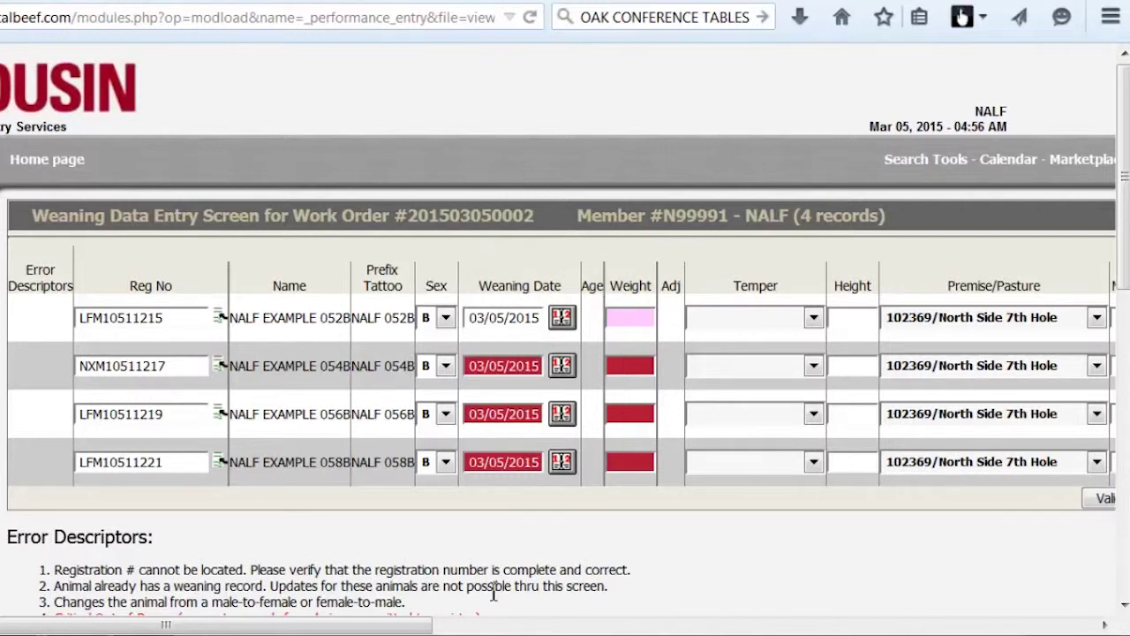
Enter a weaning weight of 645 and set the temperament to Docile for NALF EXAMPLE 052B.
type("645")
key("Tab")
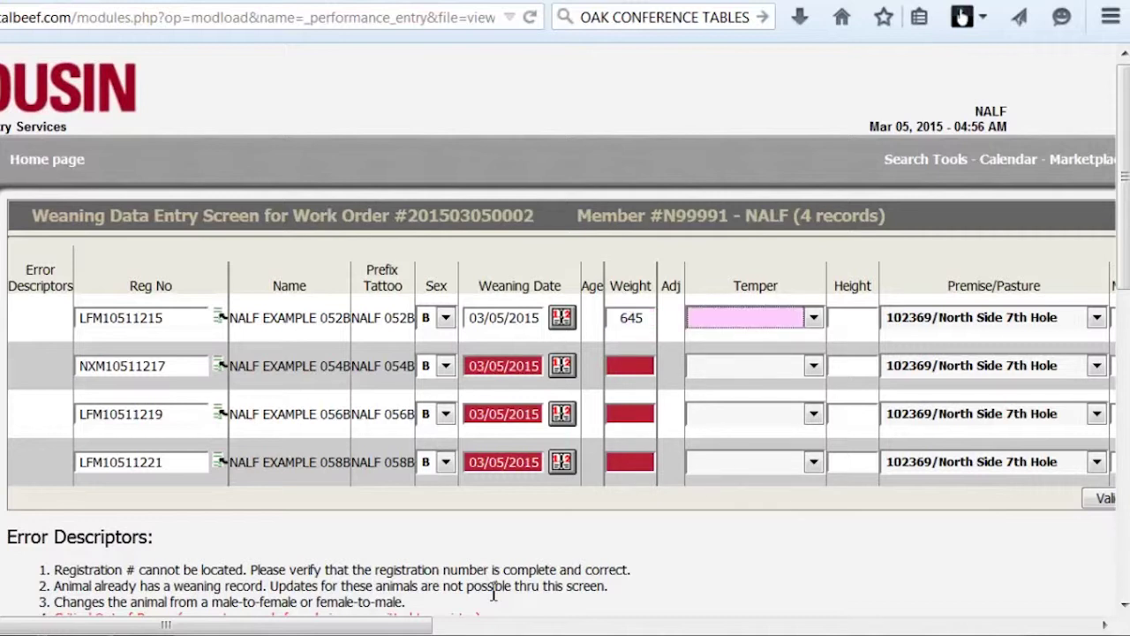
key("Down")
key("Down")
key("Down")
key("Down")
key("Down")
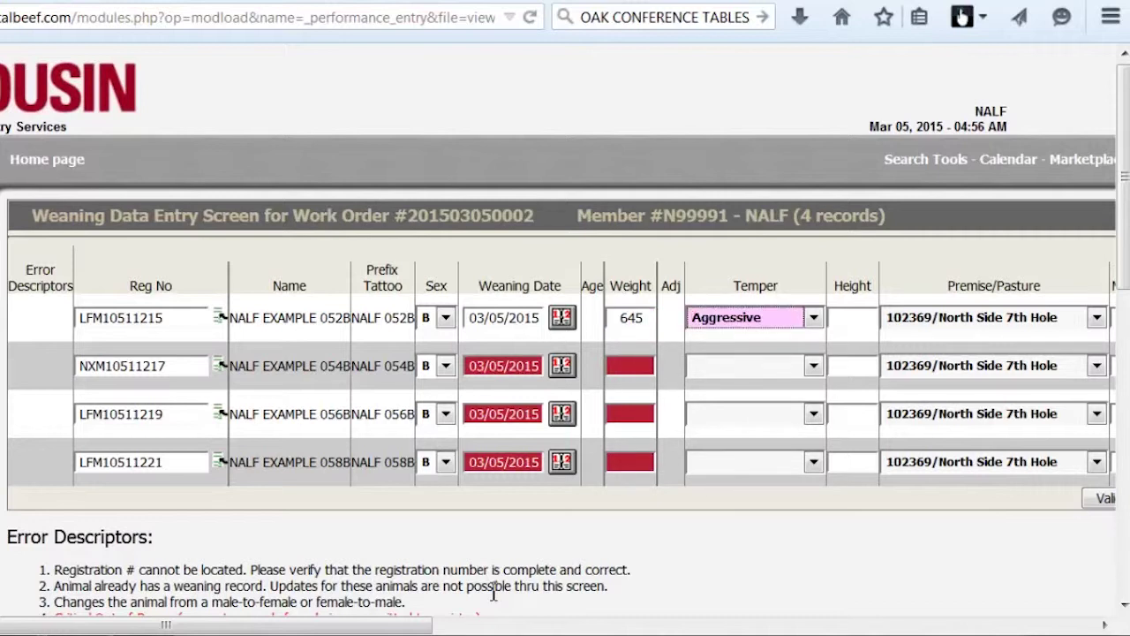
left_click(814, 320)
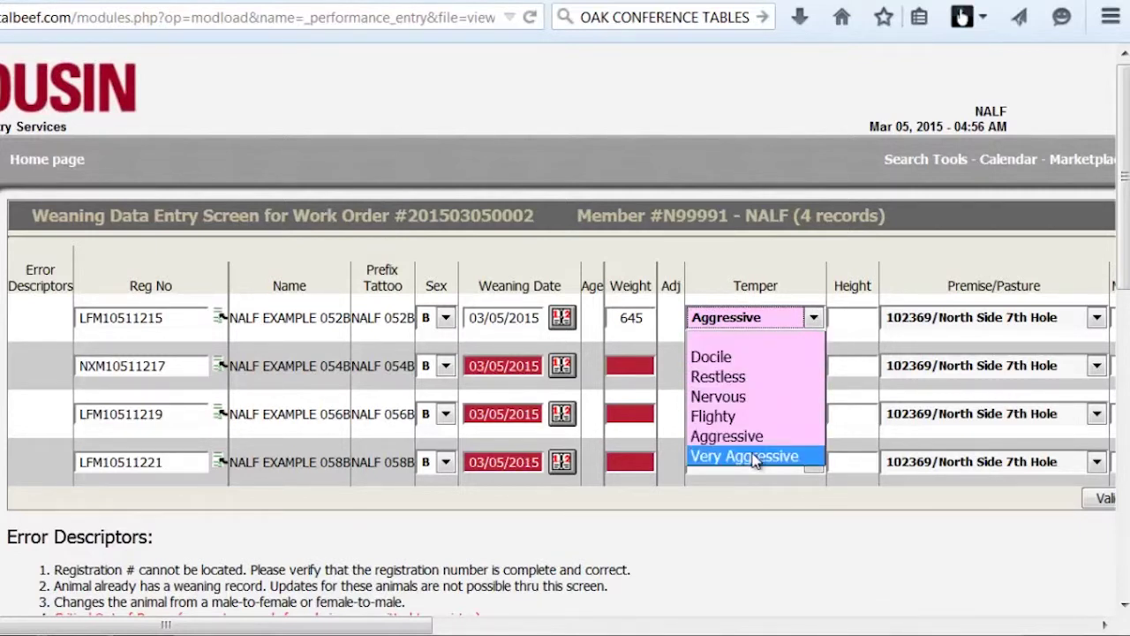
left_click(767, 363)
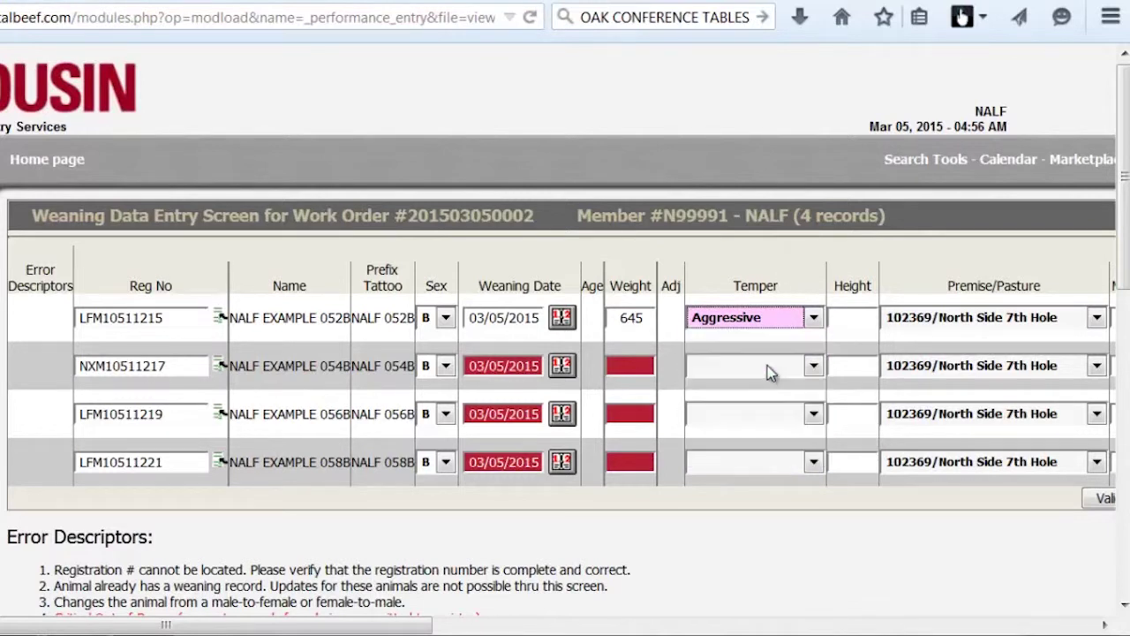
key("Tab")
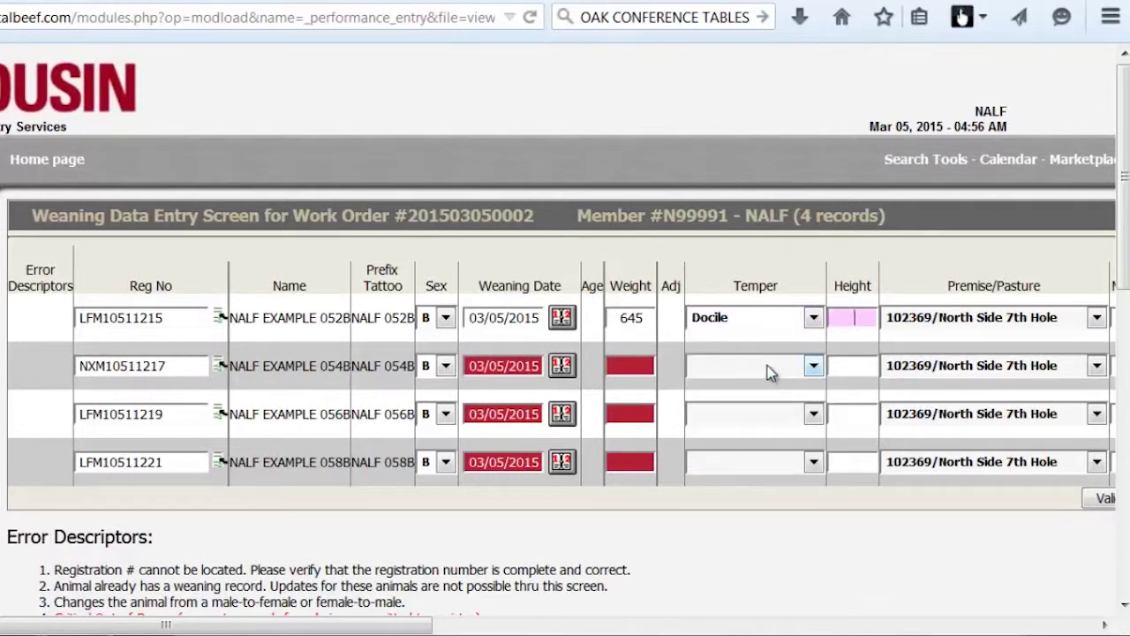
Enter a height of 46 for NALF EXAMPLE 052B, keeping pasture North Side 7th Hole and leaving the management group blank.
type("46")
key("Tab")
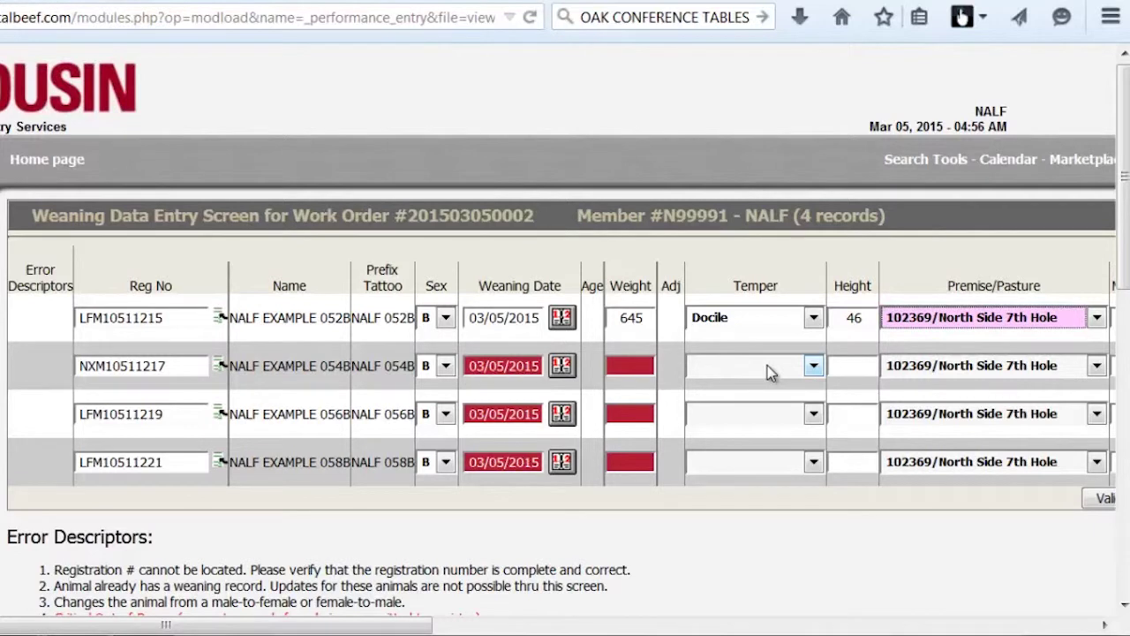
key("Down")
key("Up")
key("Tab")
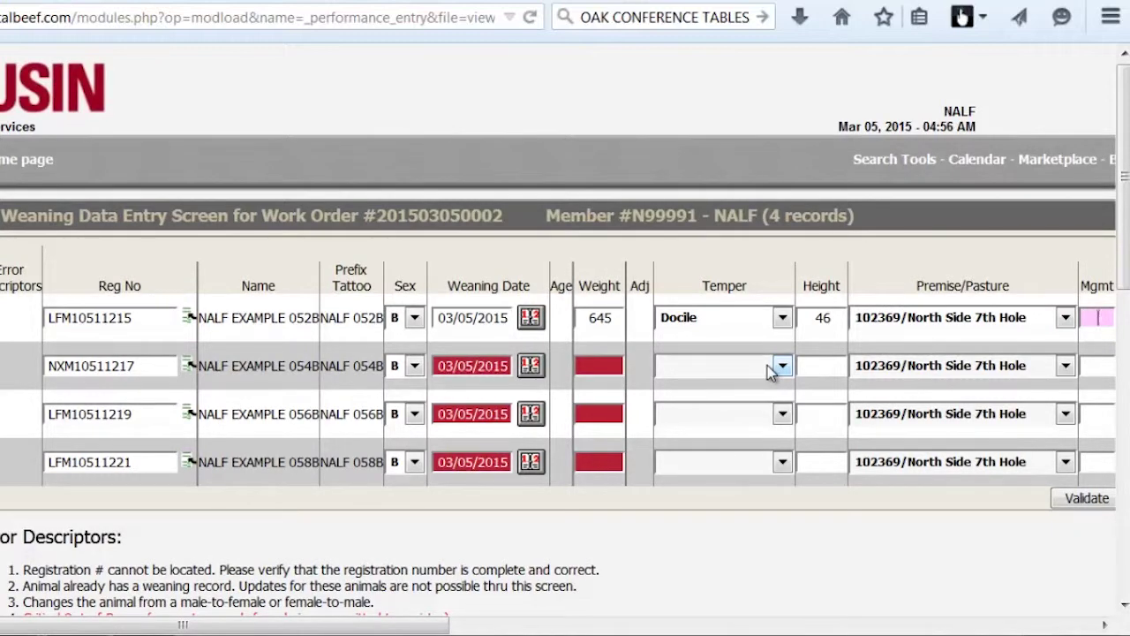
key("Tab")
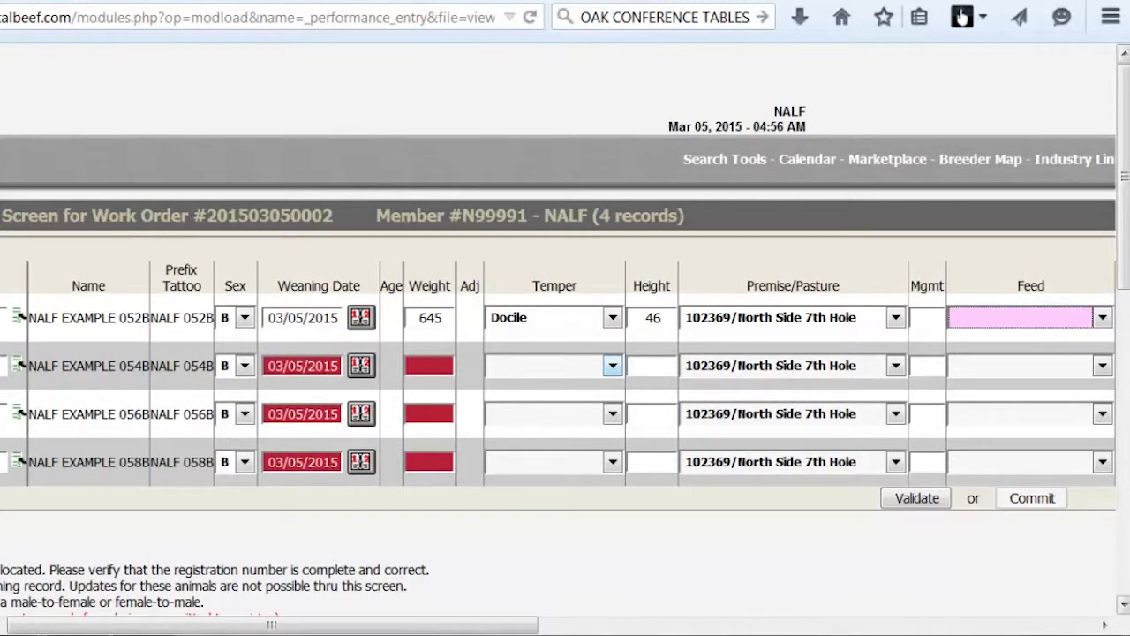
Set the feed to Dam Only and the calf status to 0 - Active for NALF EXAMPLE 052B.
left_click(1103, 323)
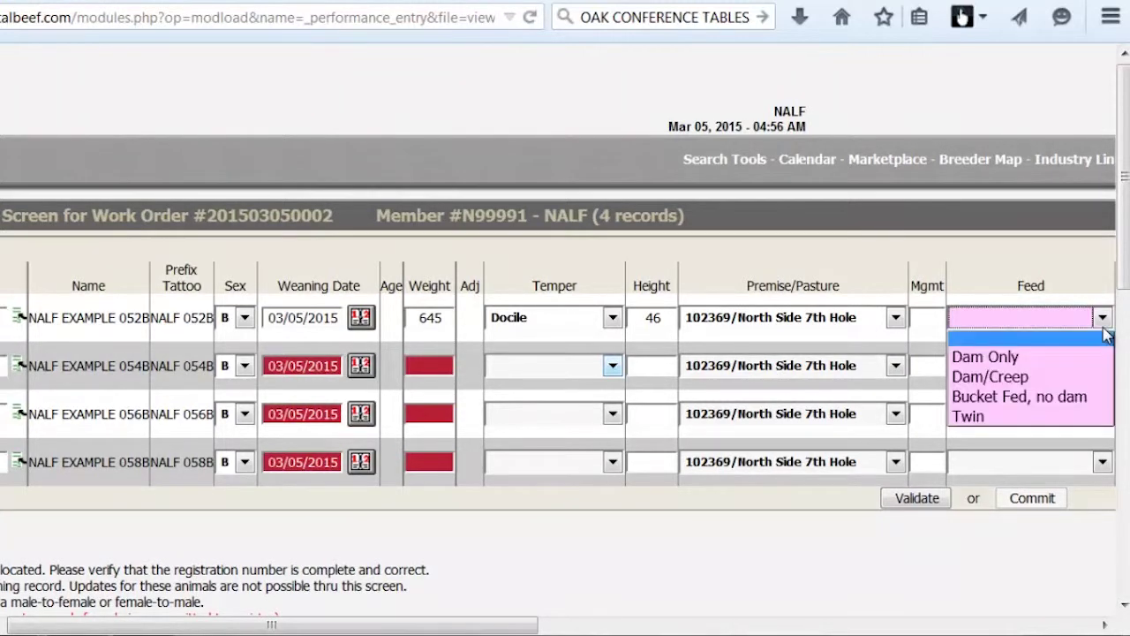
left_click(1063, 365)
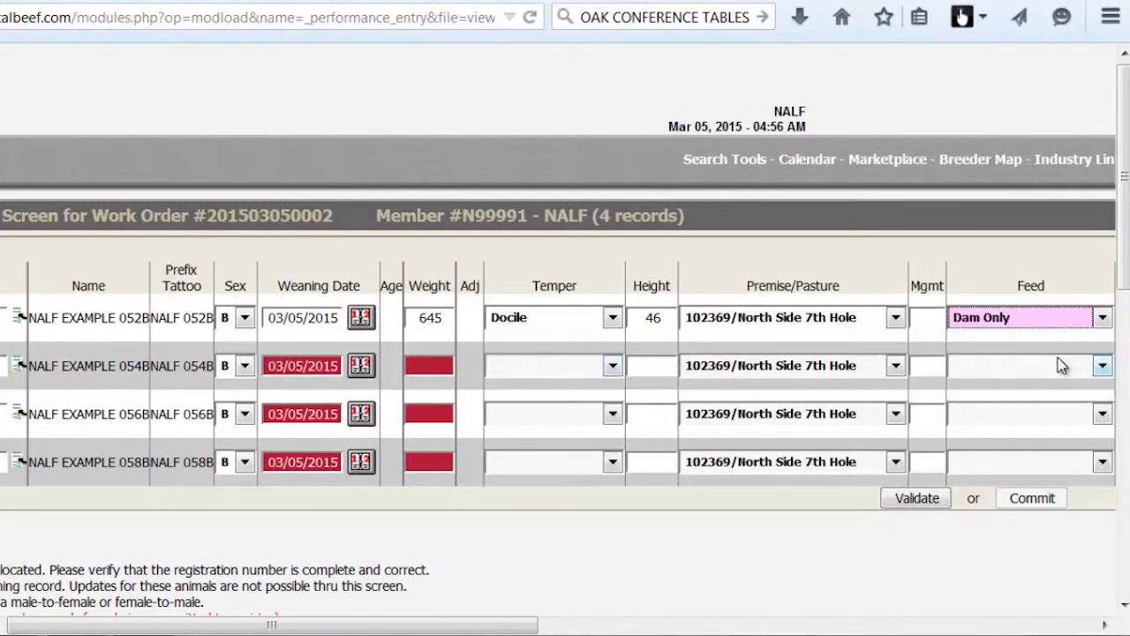
key("Tab")
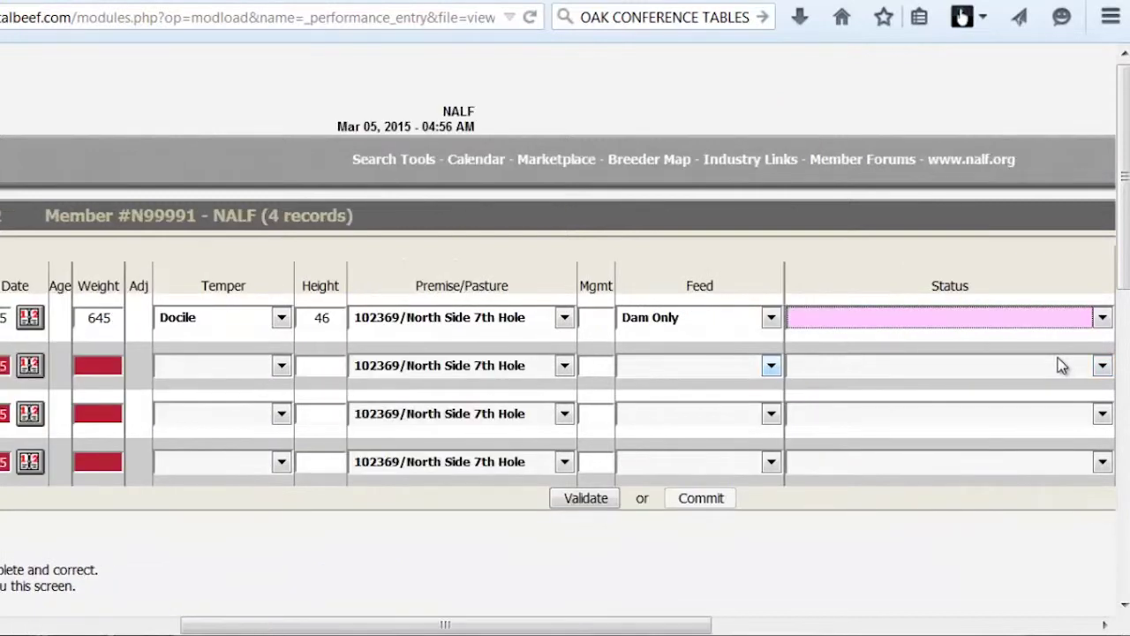
key("0")
left_click(1103, 318)
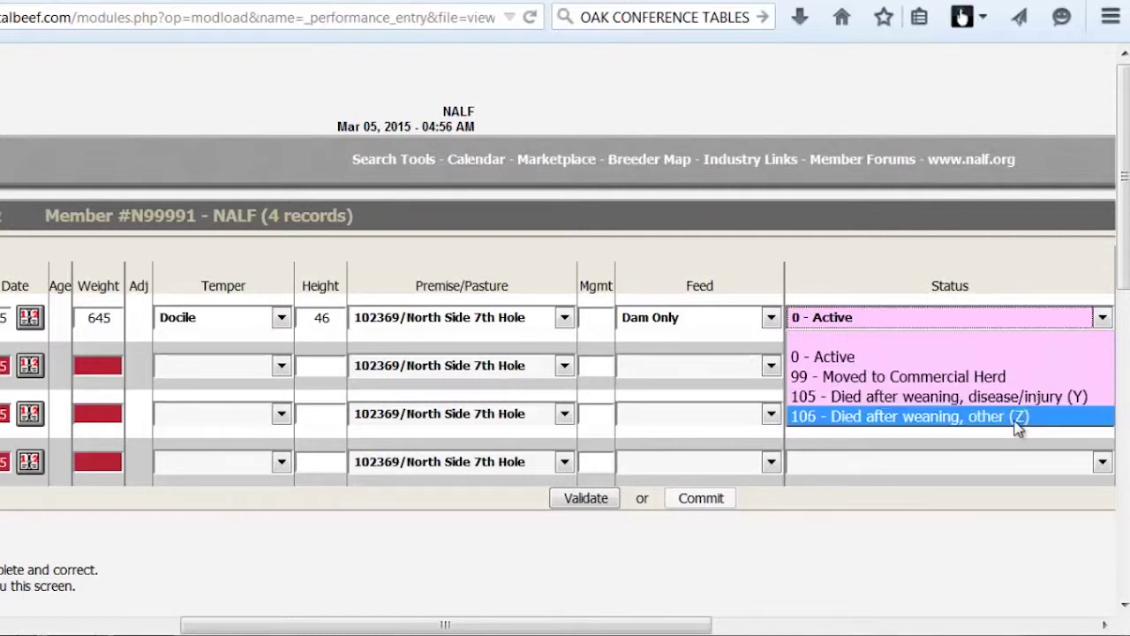
left_click(970, 362)
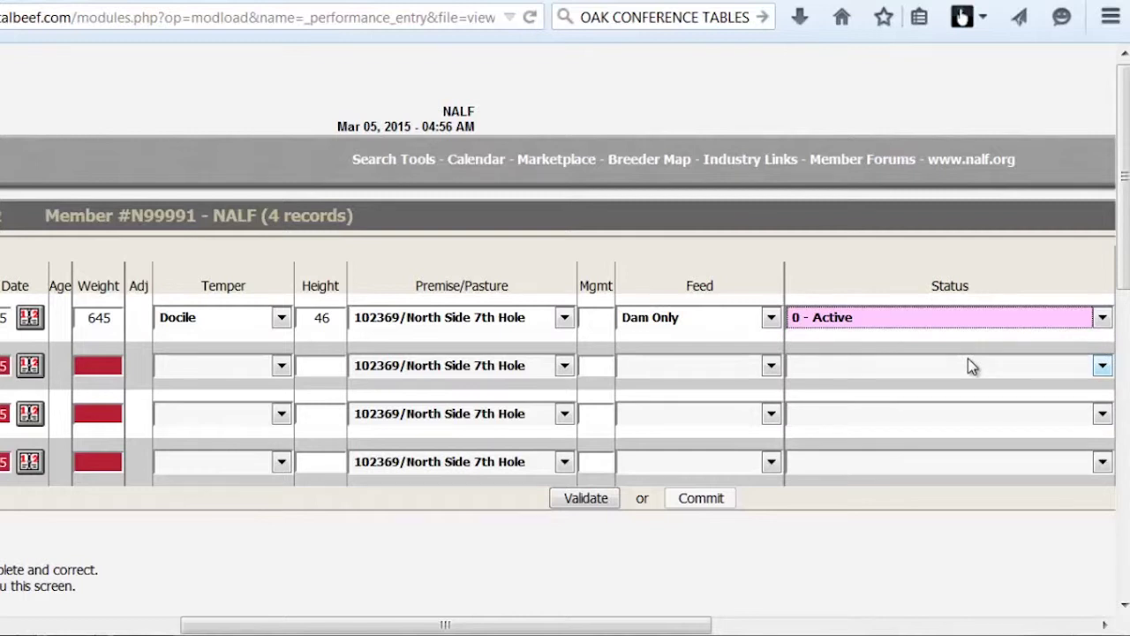
key("Tab")
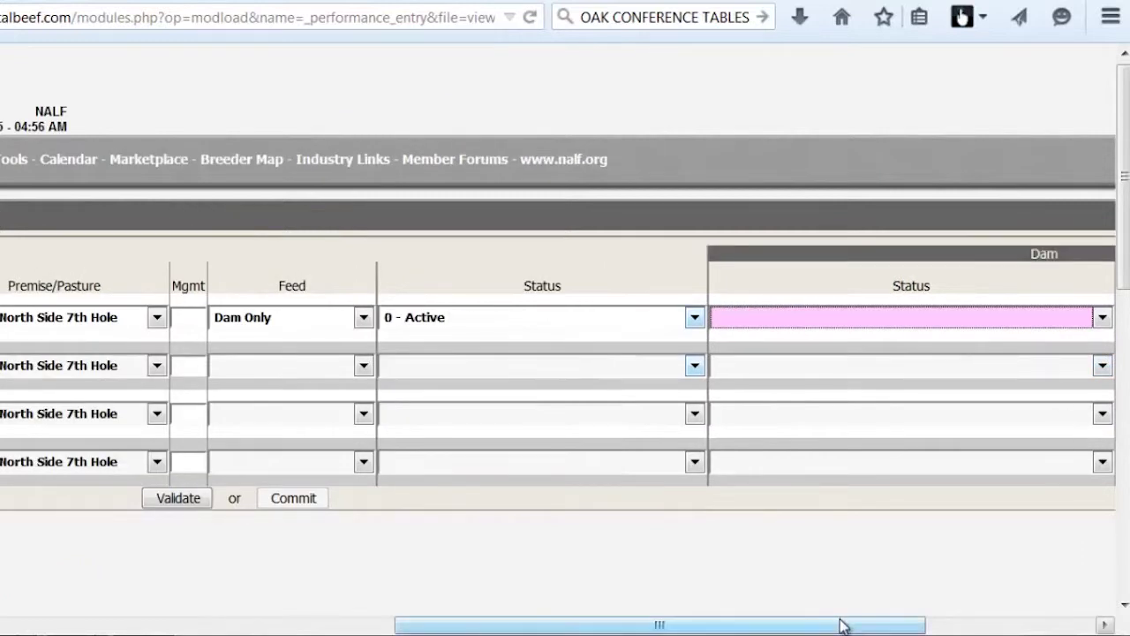
Review the dam status codes and set the dam of NALF EXAMPLE 052B to 0 - Active.
left_click_drag(842, 625, 1069, 610)
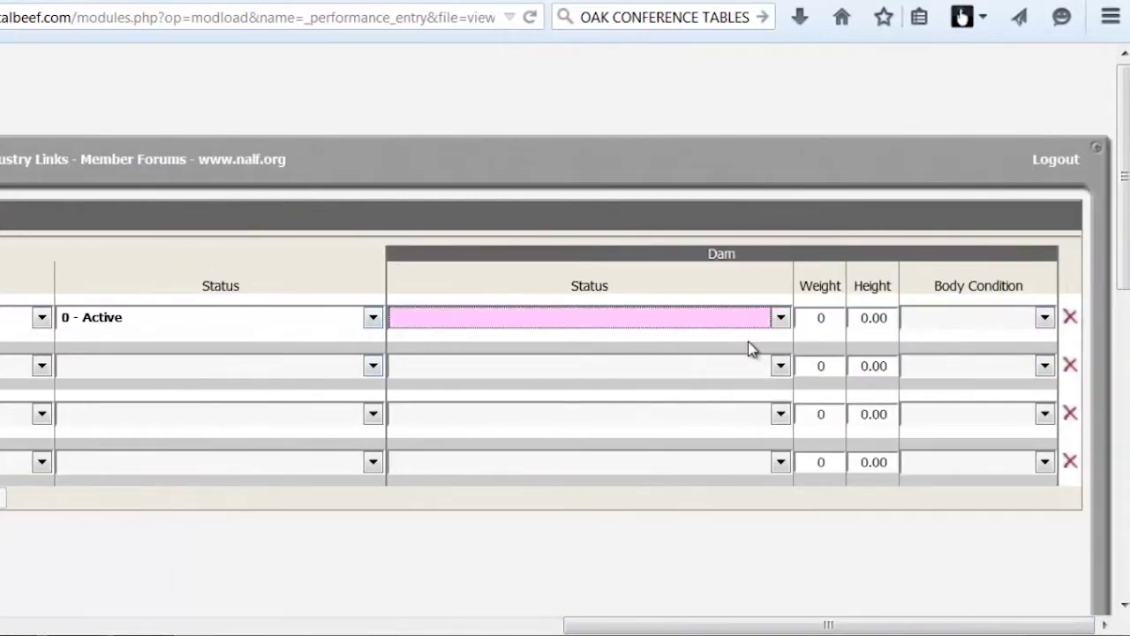
left_click(782, 325)
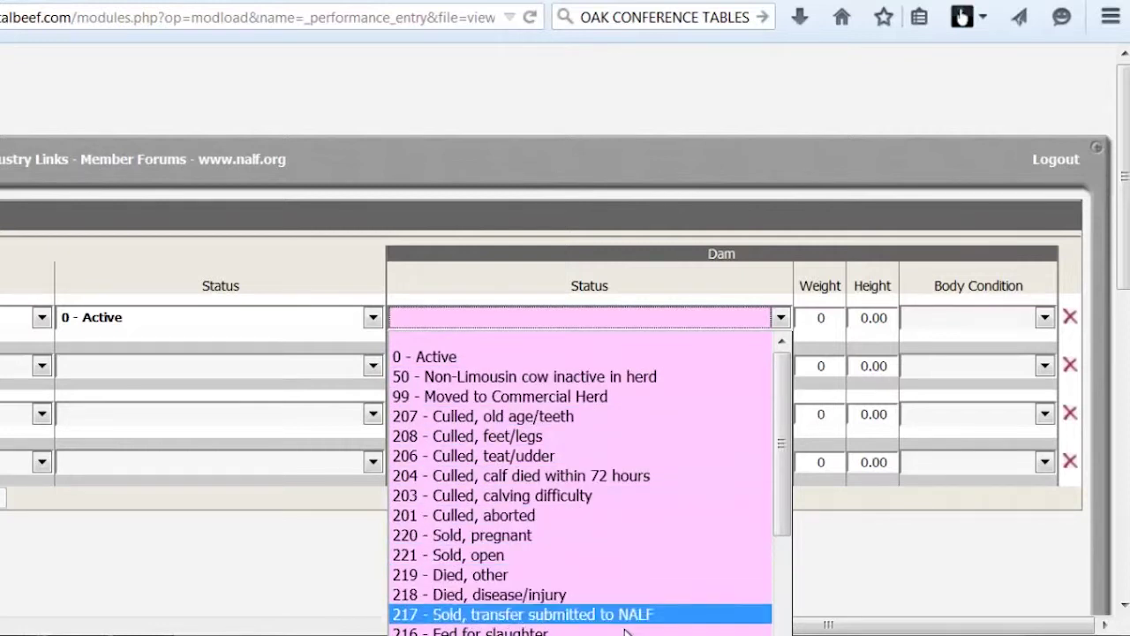
left_click(788, 629)
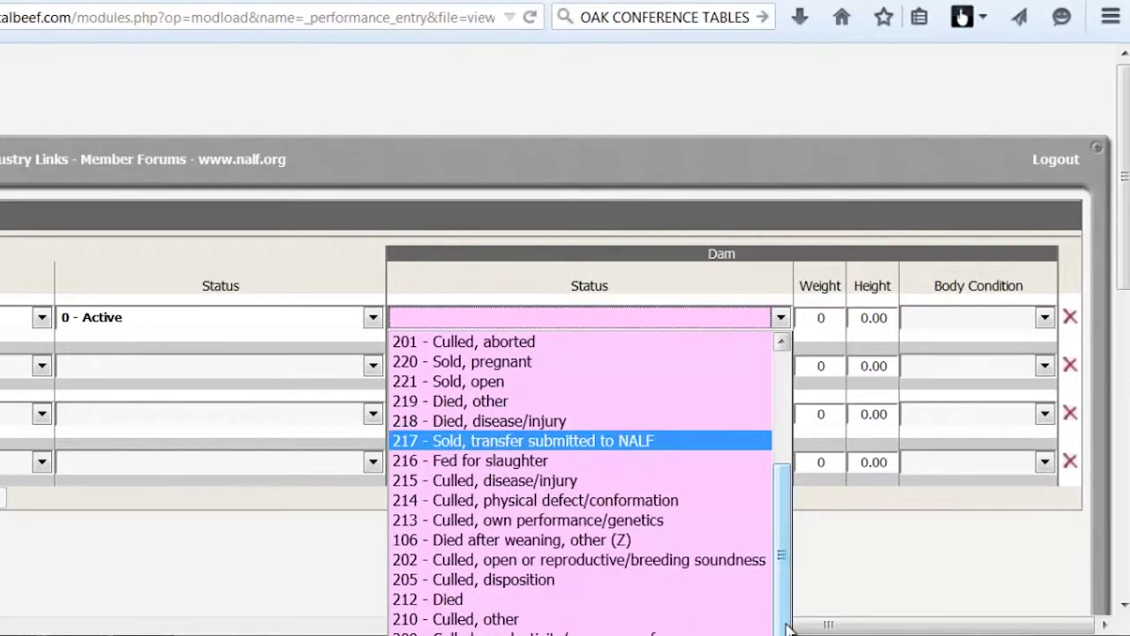
left_click_drag(786, 610, 789, 459)
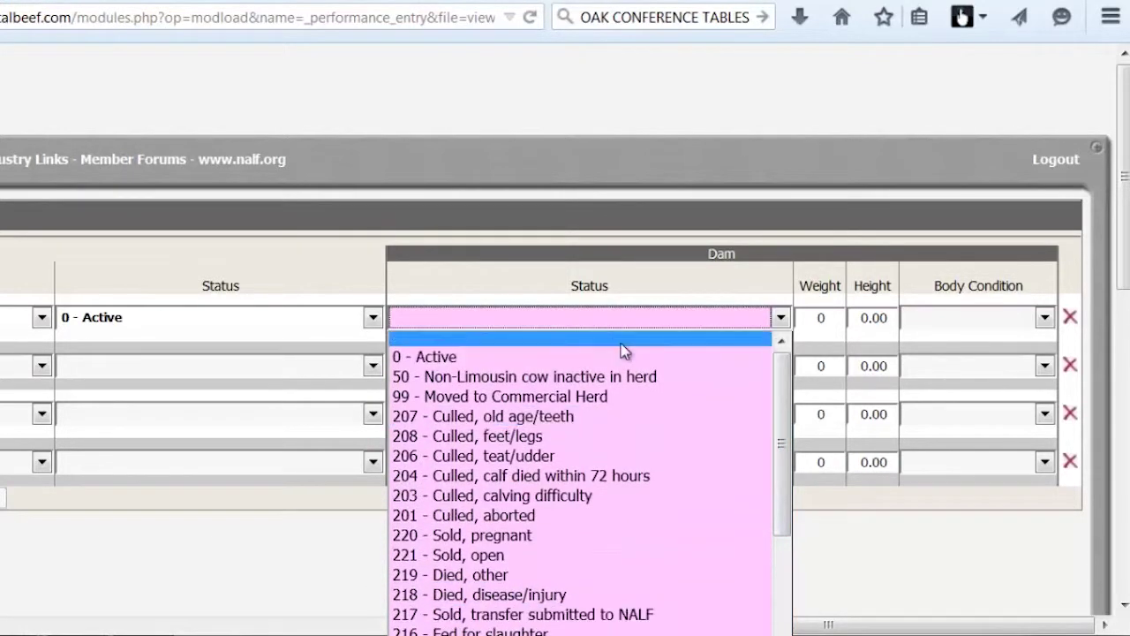
left_click(617, 360)
key("Tab")
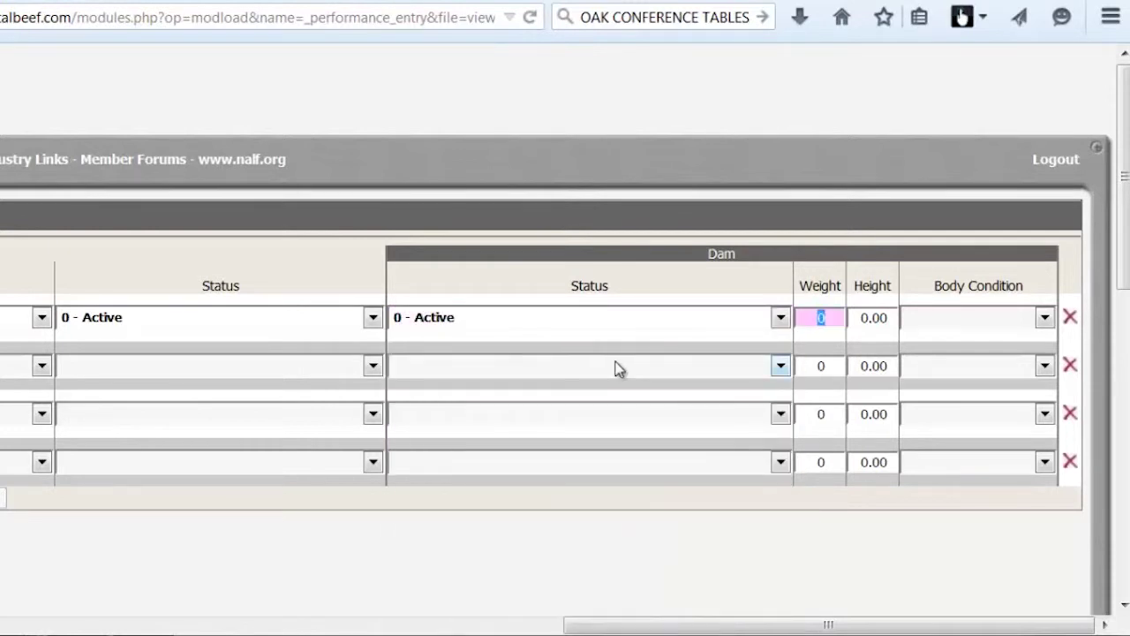
Enter a dam weight of 1350, dam height of 53 and body condition 6 - High Moderate for NALF EXAMPLE 052B.
type("1350")
key("Tab")
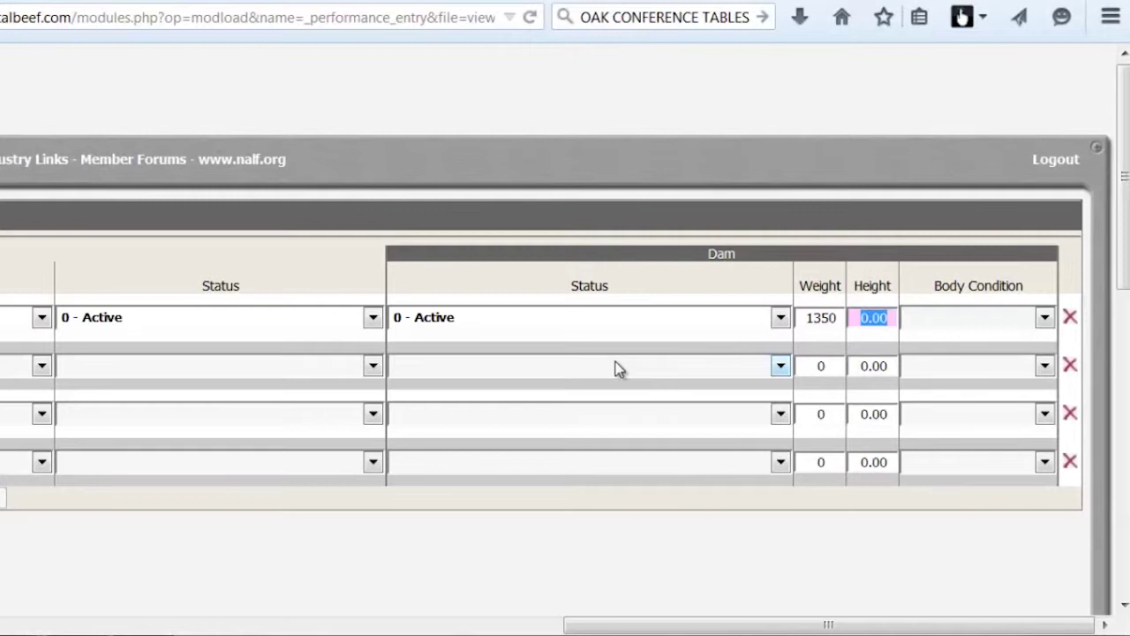
type("53")
key("Tab")
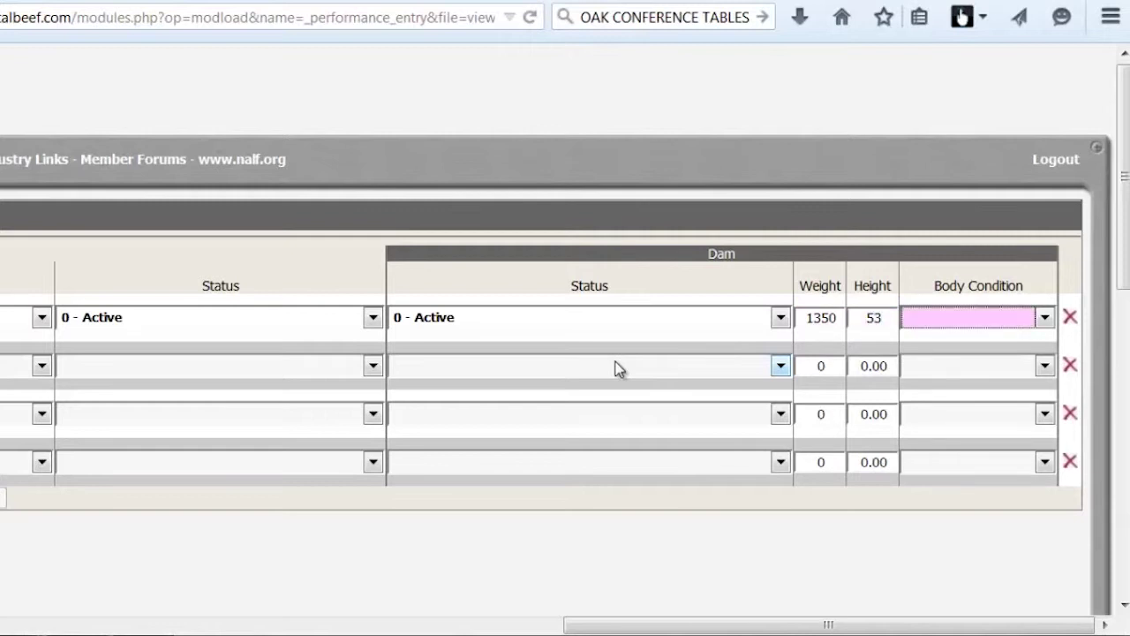
key("6")
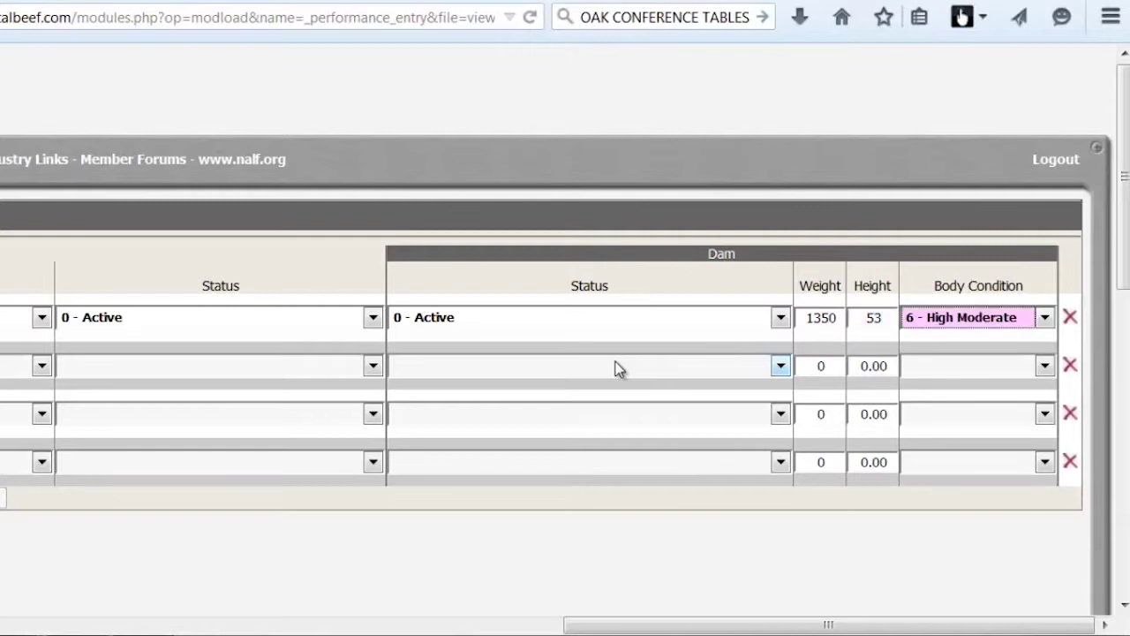
left_click(1045, 318)
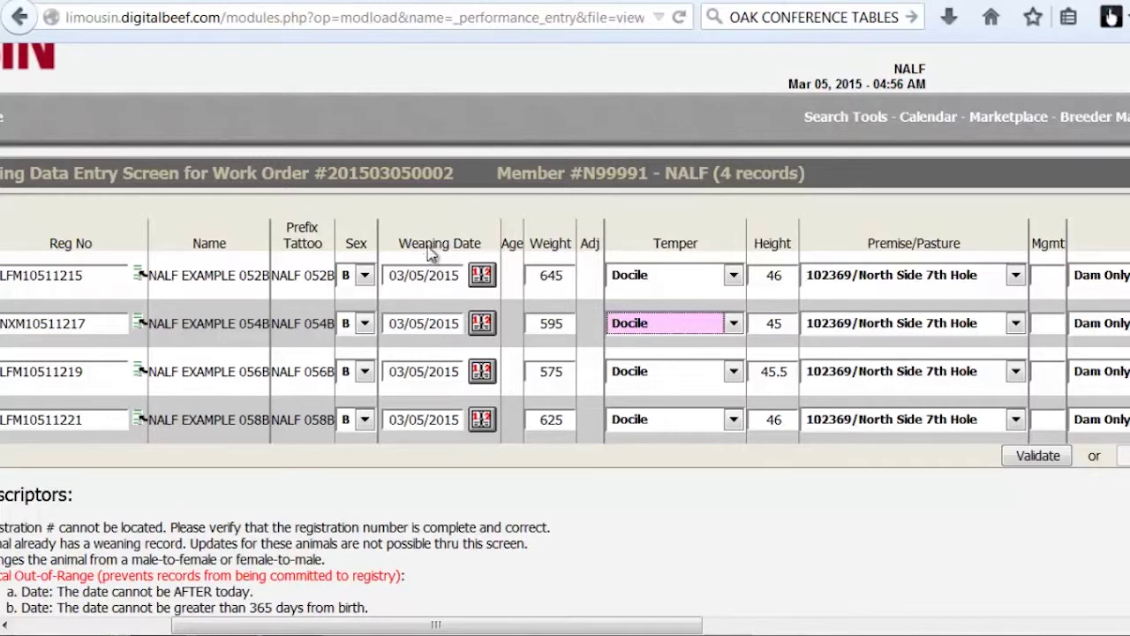
Check the sex options for NALF EXAMPLE 054B, keep B, and validate the four weaning records.
scroll(719, 325, "right", 8)
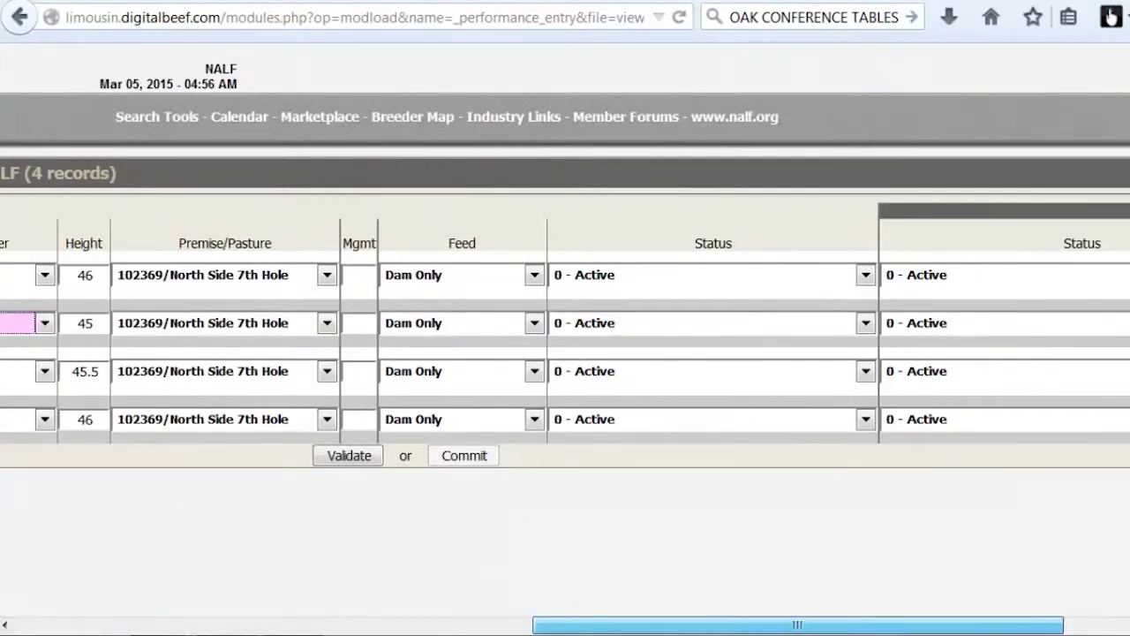
scroll(613, 625, "left", 8)
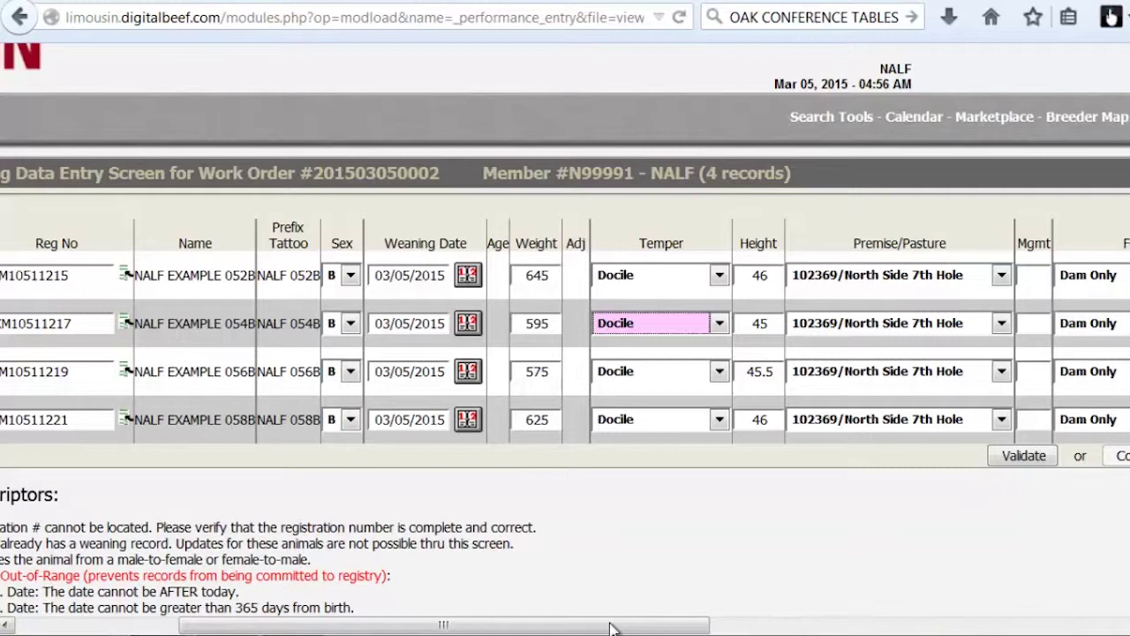
scroll(613, 626, "left", 2)
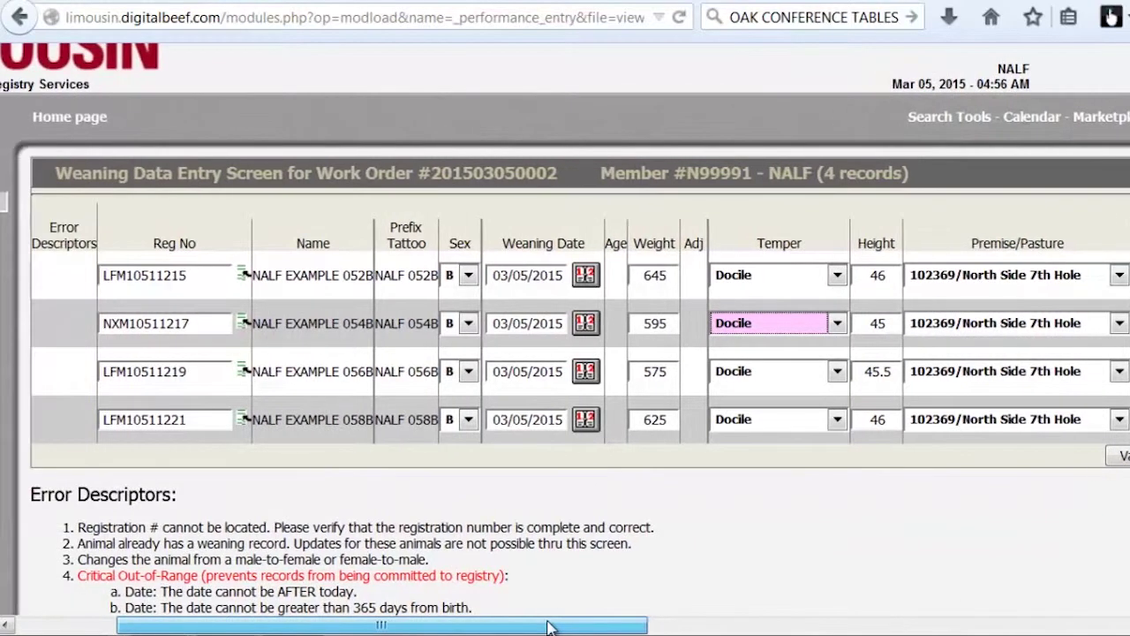
left_click(469, 323)
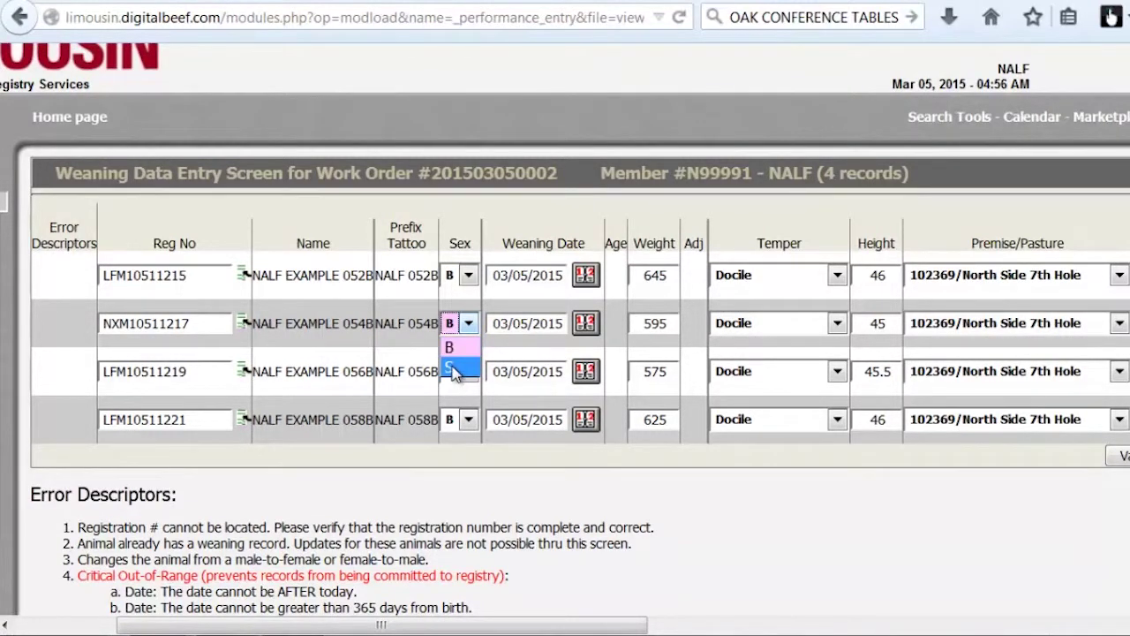
left_click(449, 348)
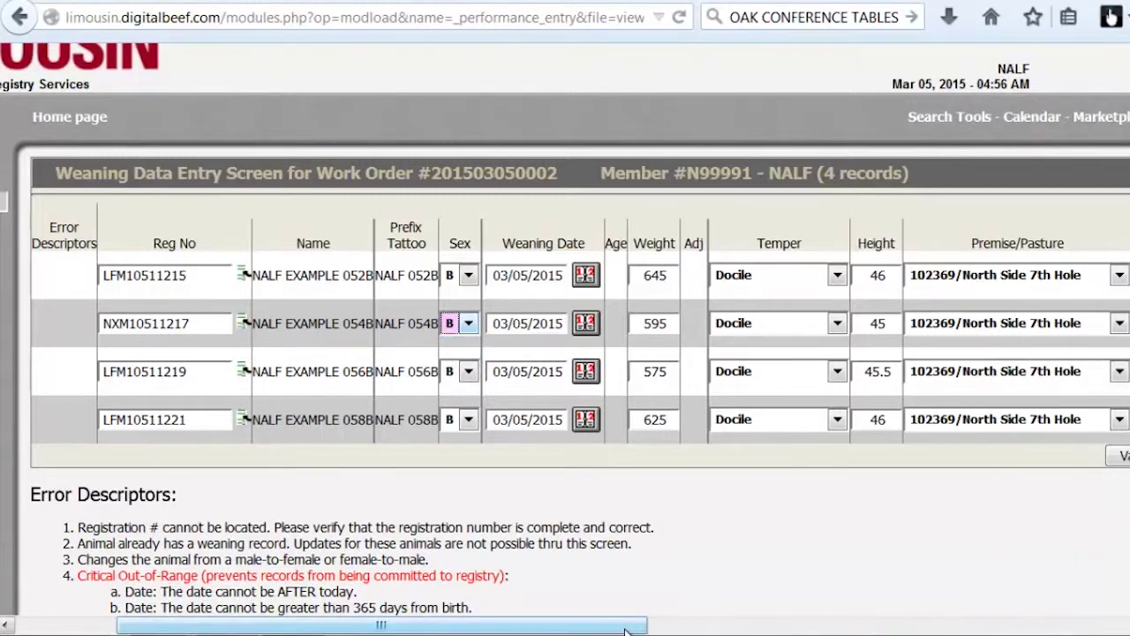
mouse_move(629, 625)
left_mouse_down()
mouse_move(767, 625)
mouse_move(724, 625)
left_mouse_up()
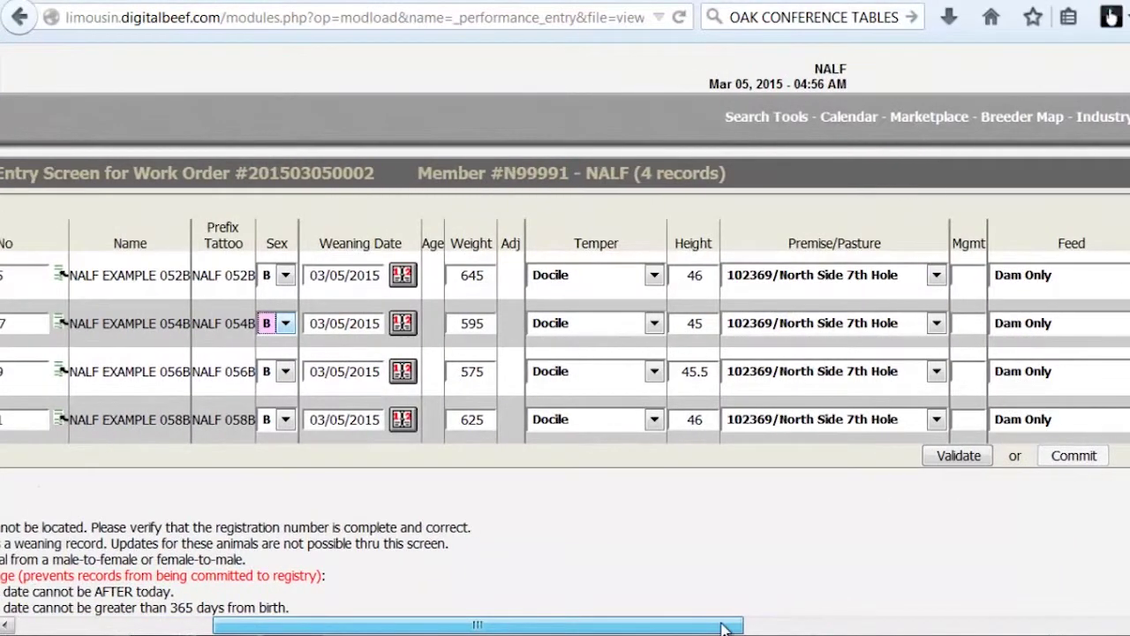
left_click(961, 456)
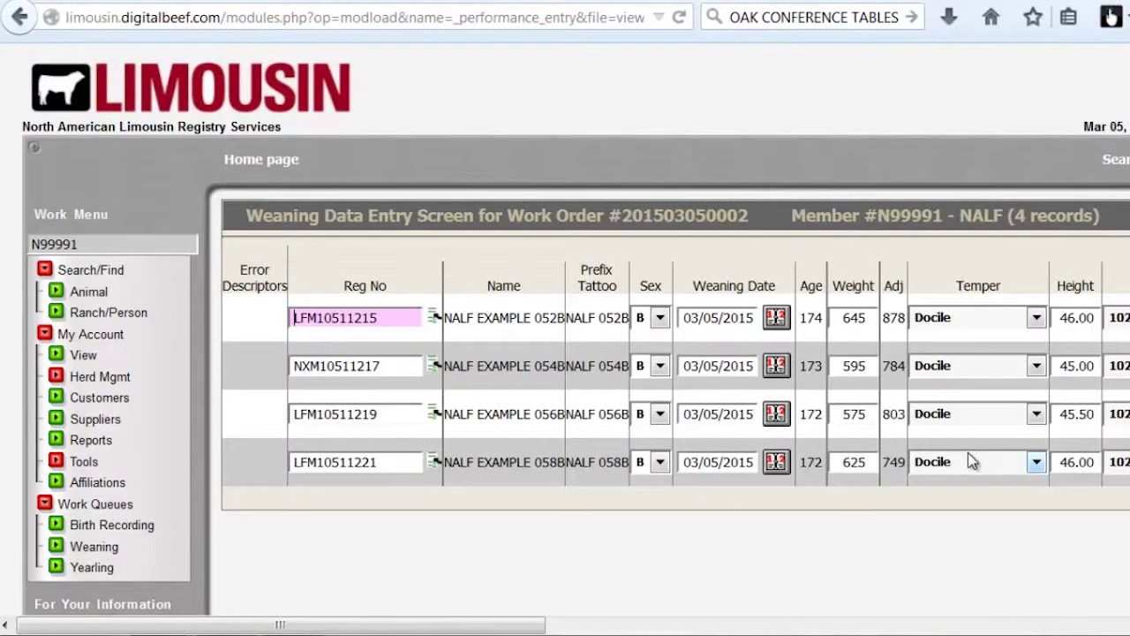
Try a weaning weight of 64 for NALF EXAMPLE 052B and validate the records to test the range check.
left_click(869, 316)
key("BackSpace")
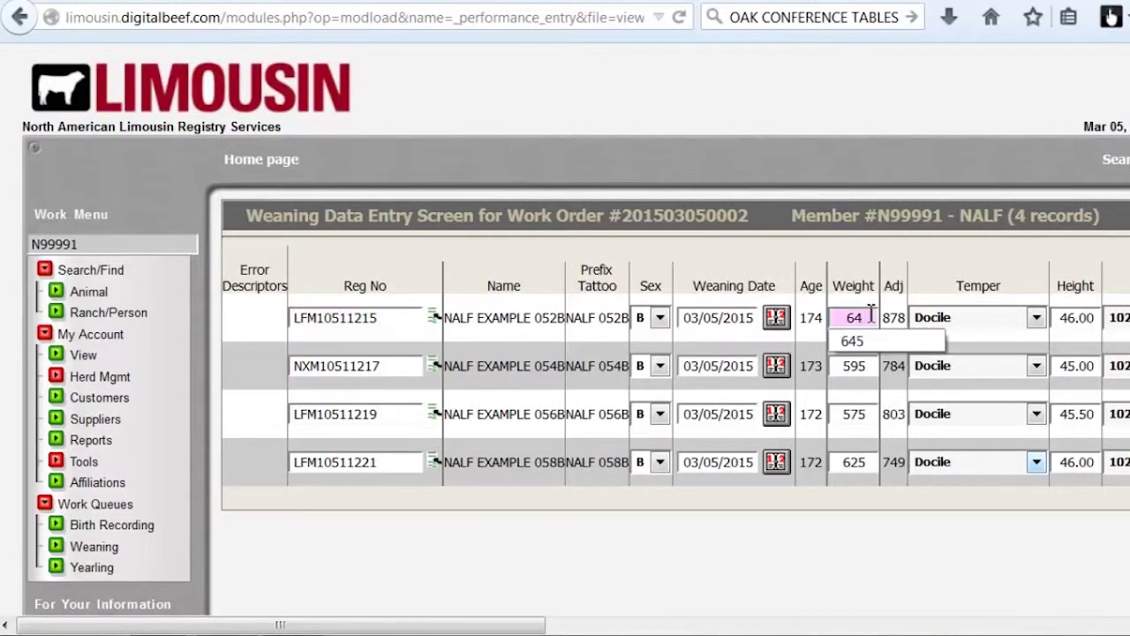
left_click(871, 371)
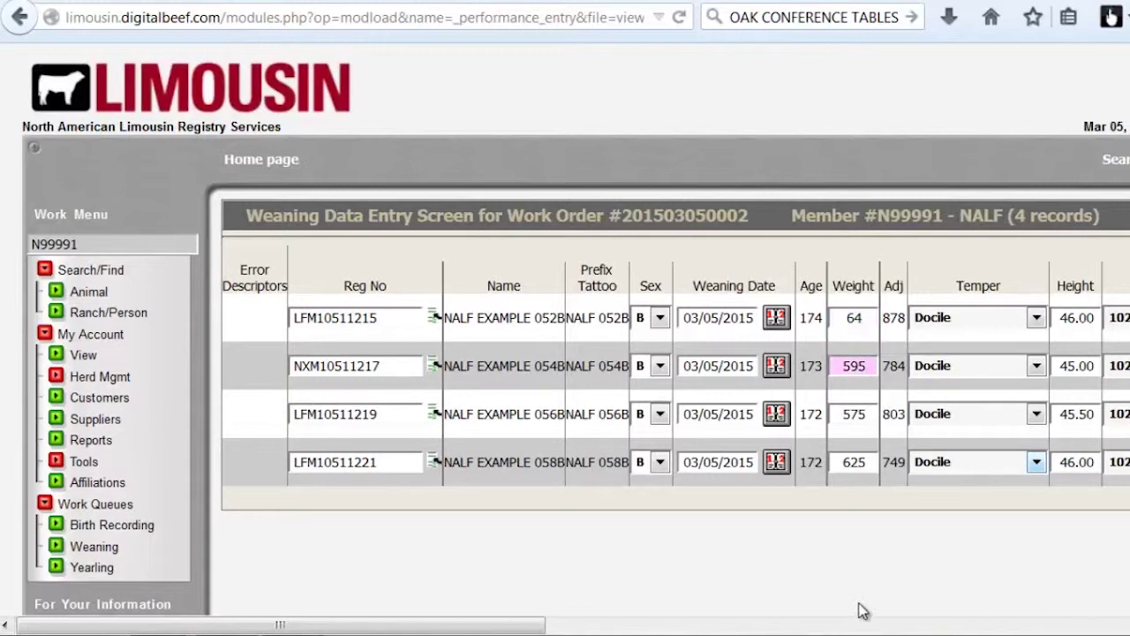
left_click_drag(402, 633, 725, 621)
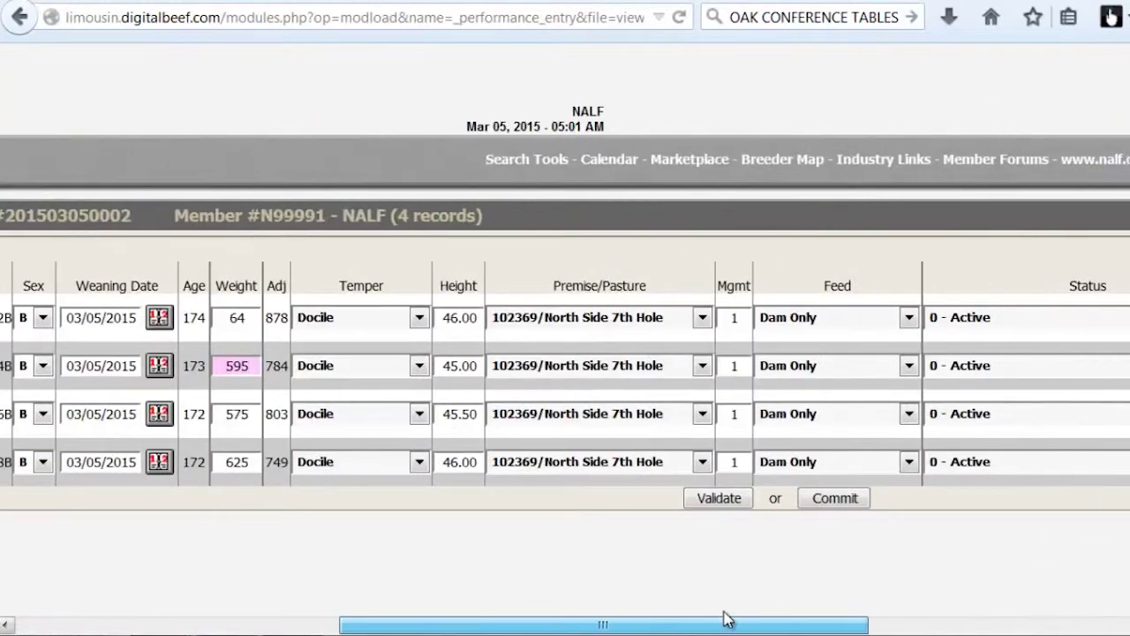
left_click(721, 500)
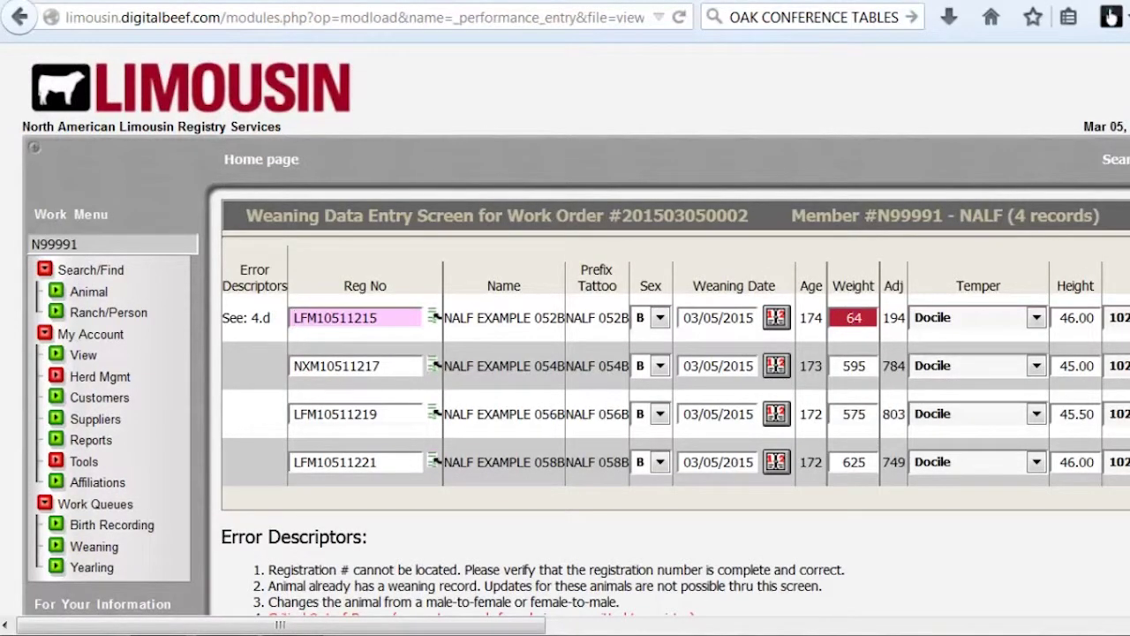
Check the error descriptors, set the weaning weight of NALF EXAMPLE 052B to 645 and validate the records again.
scroll(534, 398, "down", 4)
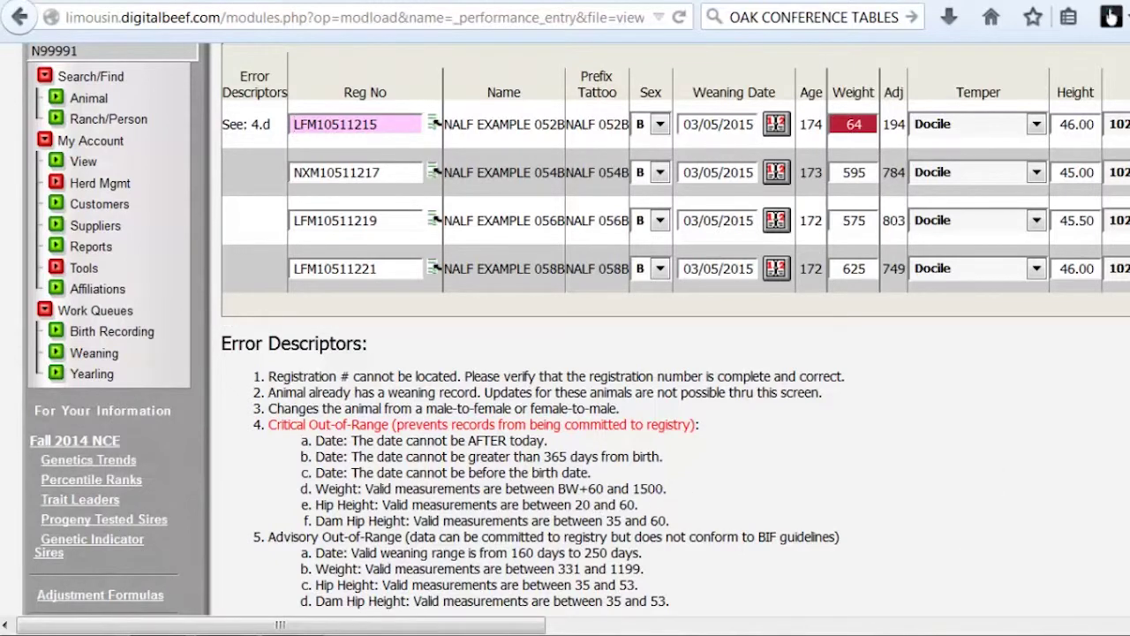
left_click(874, 123)
type("5")
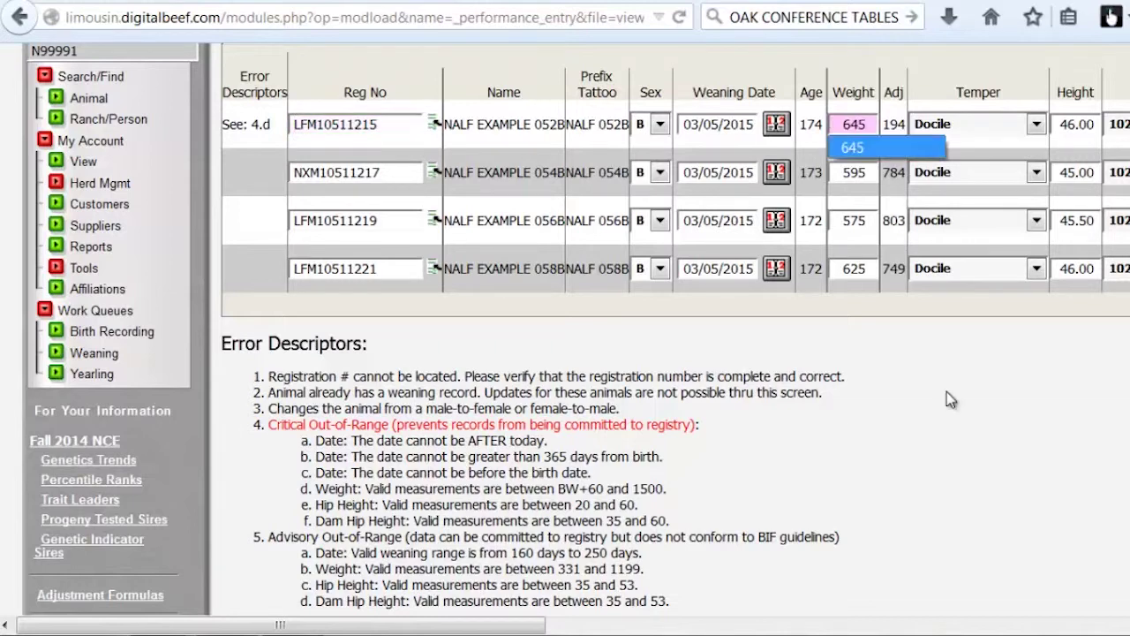
key("Tab")
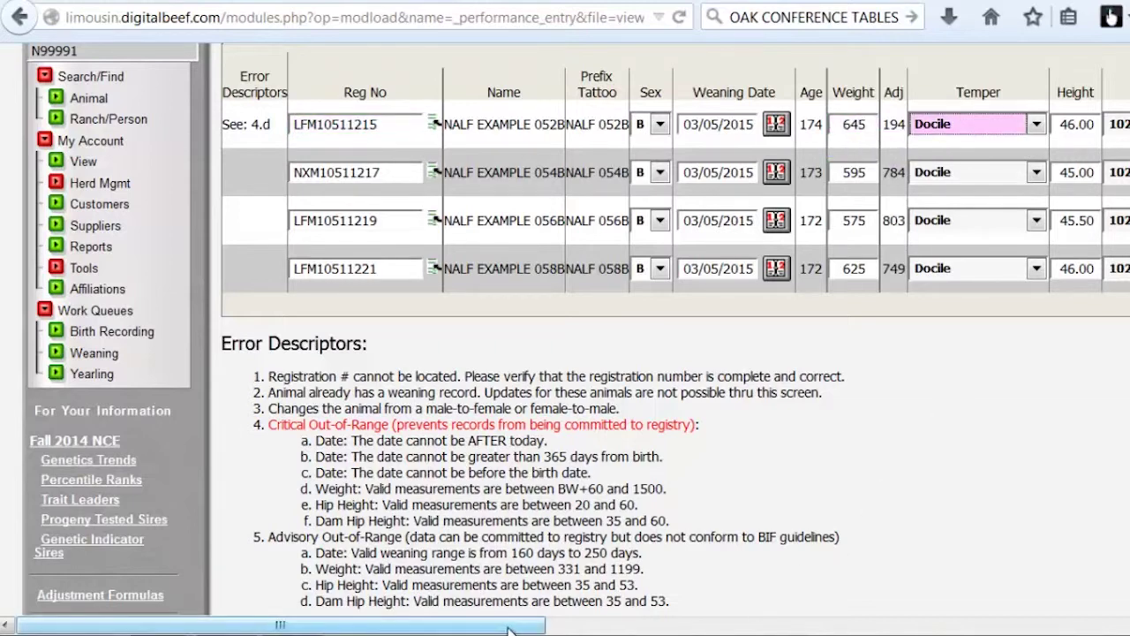
left_click_drag(540, 627, 760, 627)
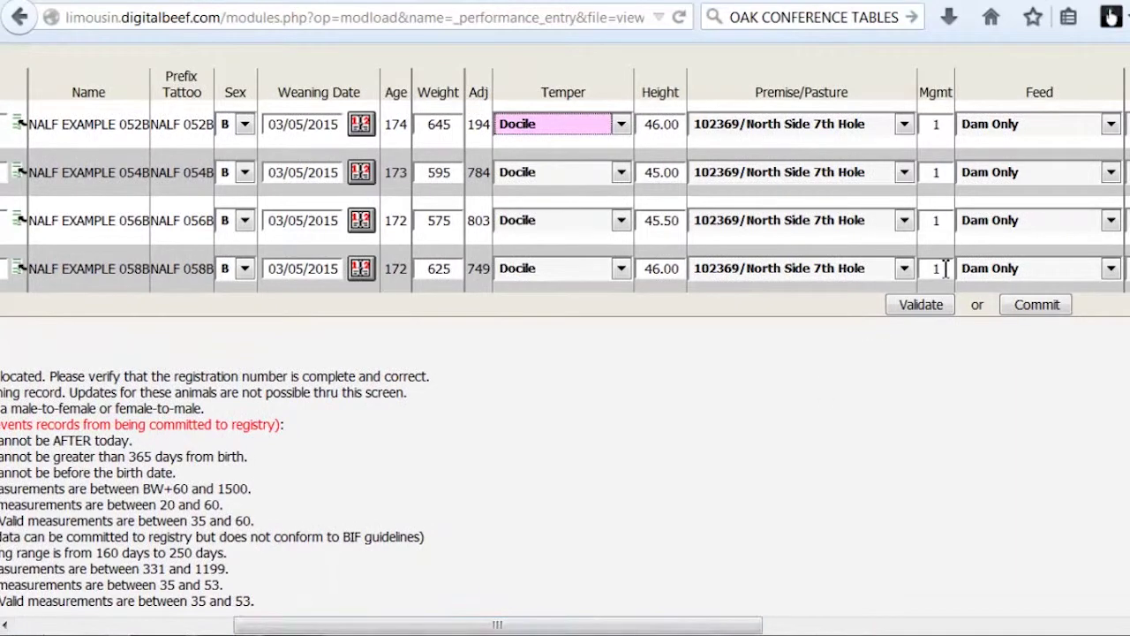
left_click(932, 306)
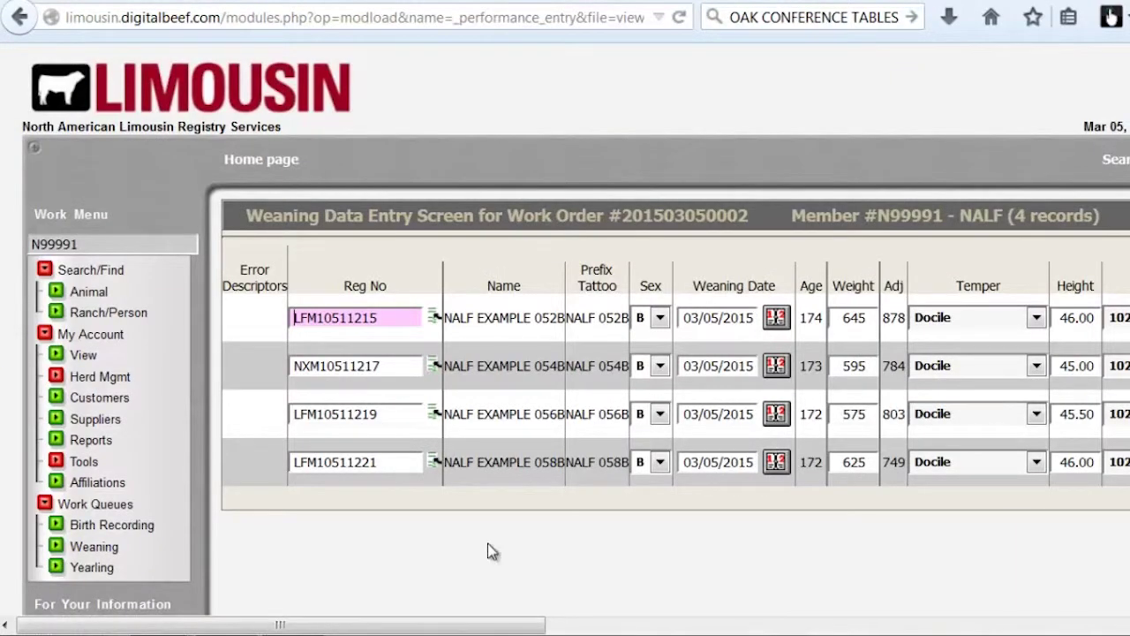
Commit the four validated weaning records to the registry.
left_click_drag(426, 631, 767, 616)
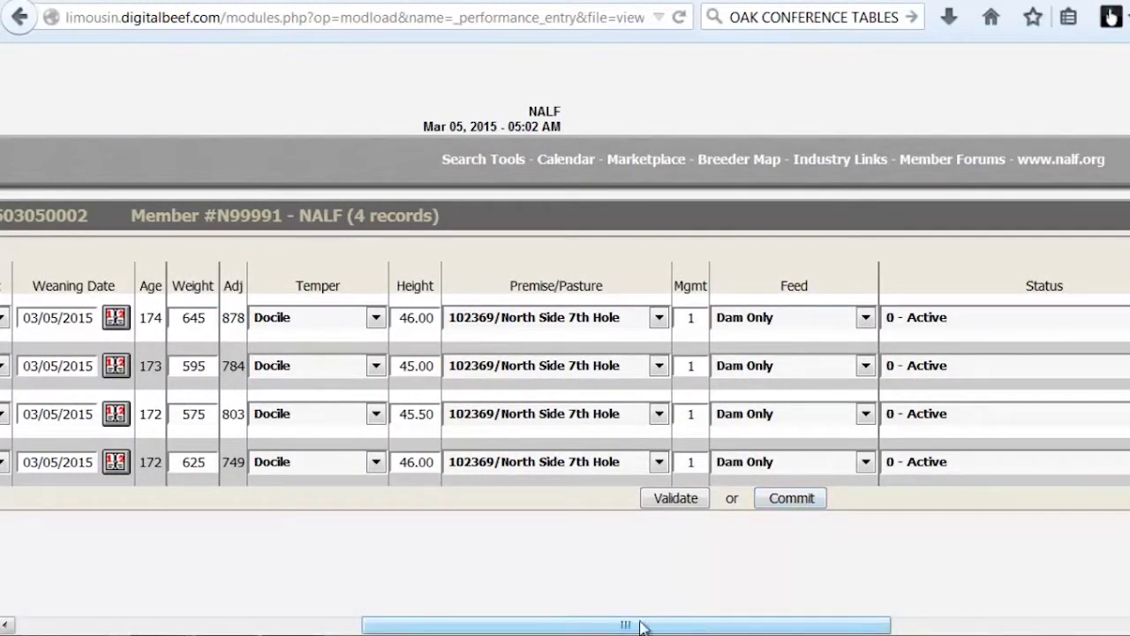
left_click_drag(642, 627, 614, 625)
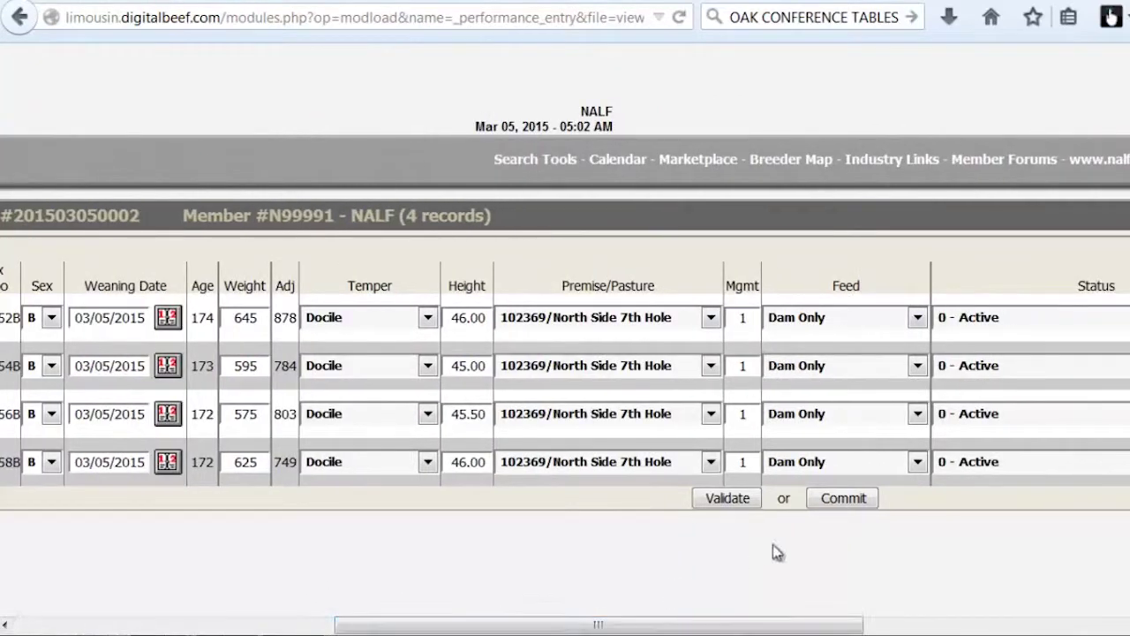
left_click(843, 499)
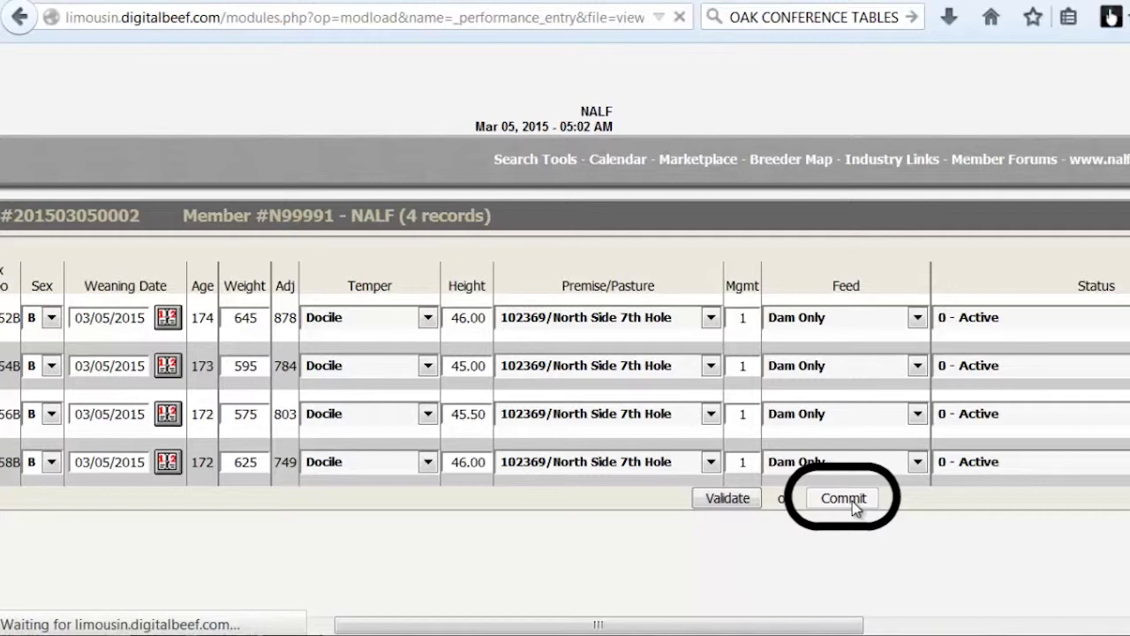
Review the birth and weaning weights, ratios, ranks and yearling options in the List of Weaned Animals.
scroll(871, 318, "down", 3)
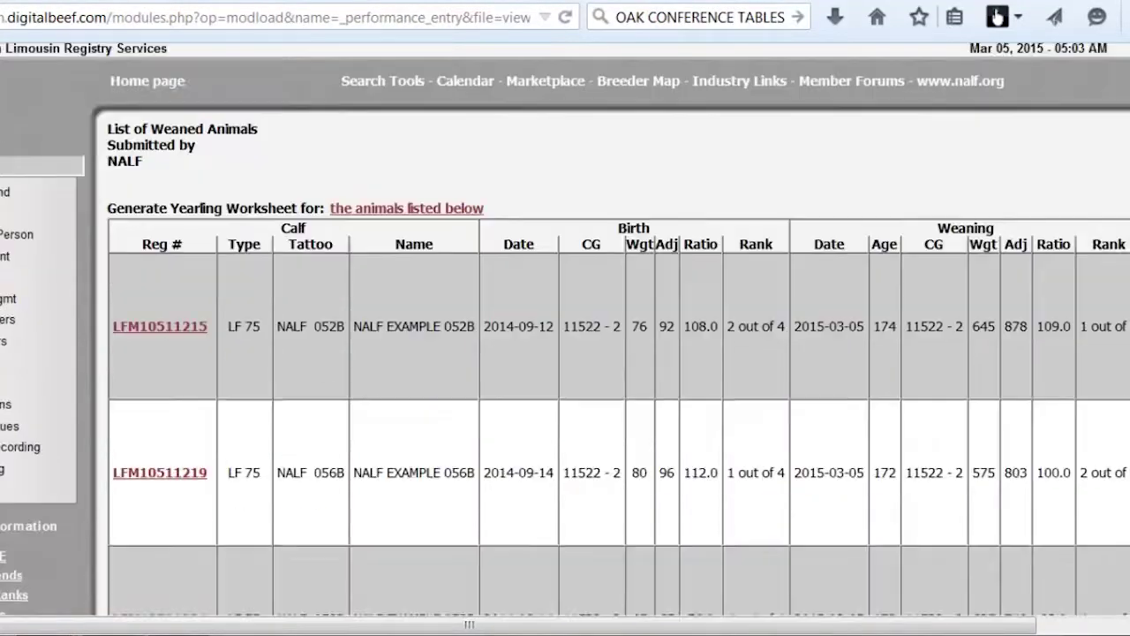
left_click_drag(742, 627, 834, 627)
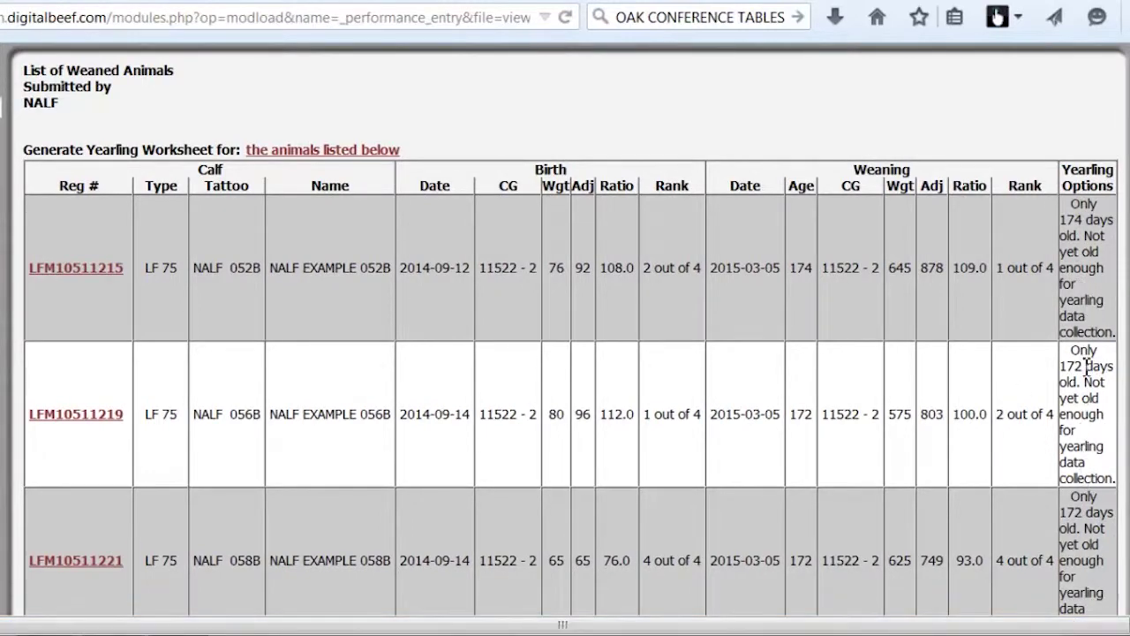
scroll(565, 354, "down", 5)
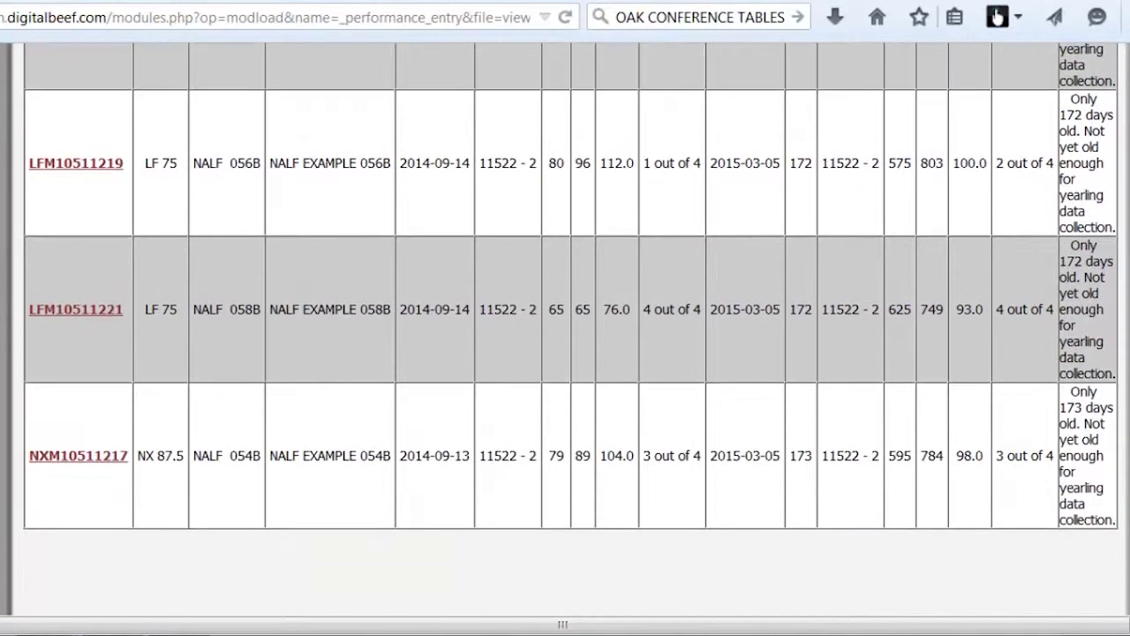
scroll(565, 353, "up", 3)
scroll(500, 359, "up", 2)
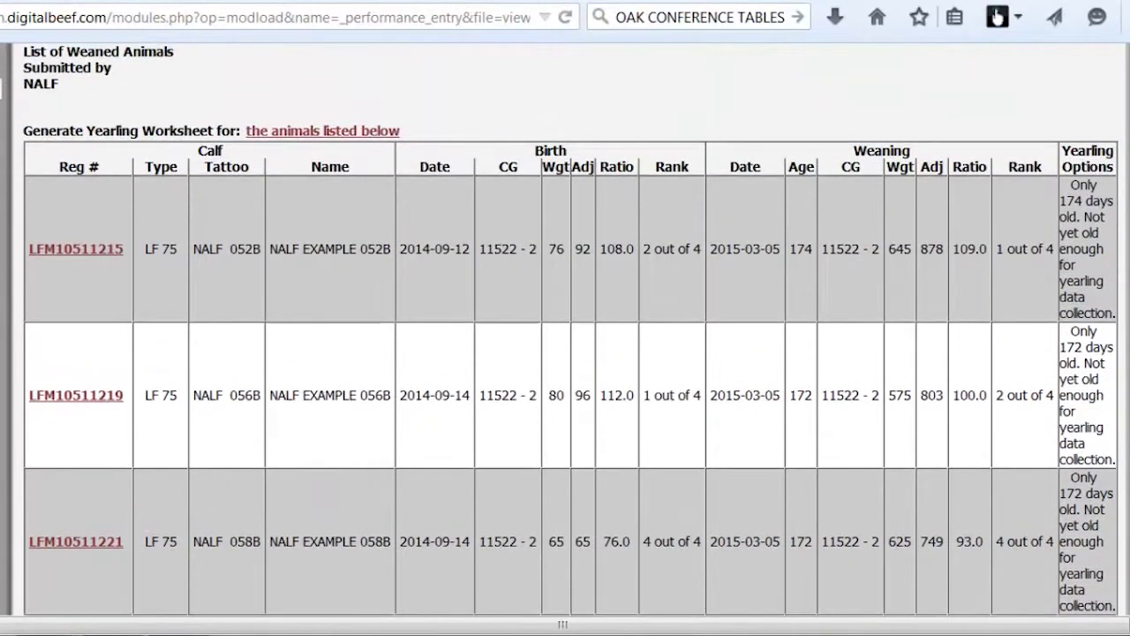
scroll(565, 353, "up", 1)
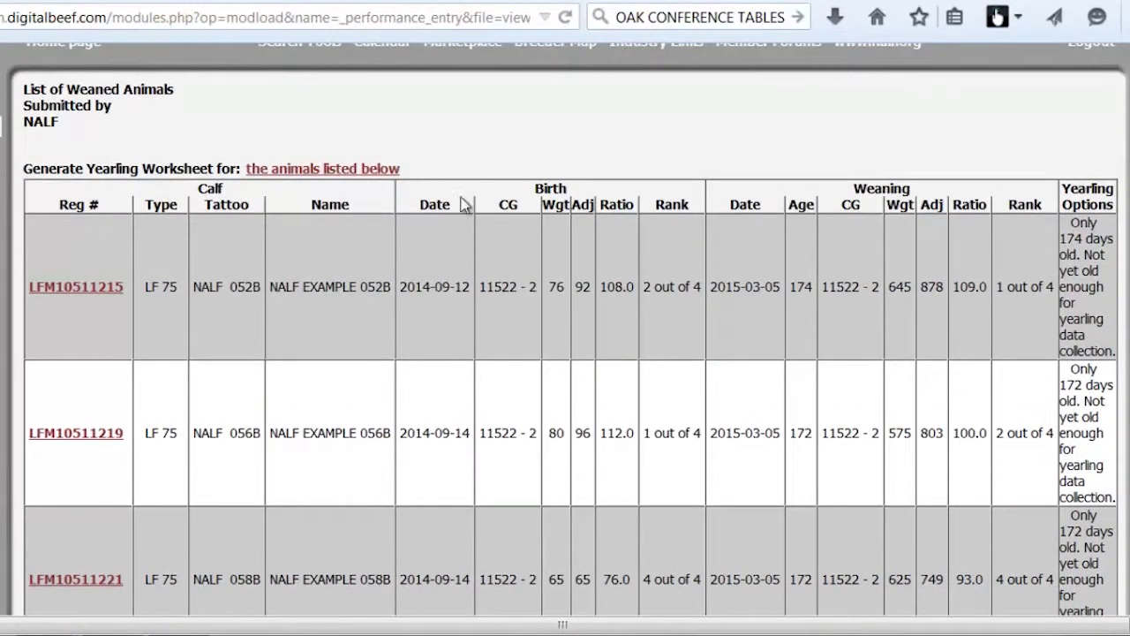
Generate the yearling worksheet for the listed animals and enlarge the PDF to 70%.
left_click(270, 177)
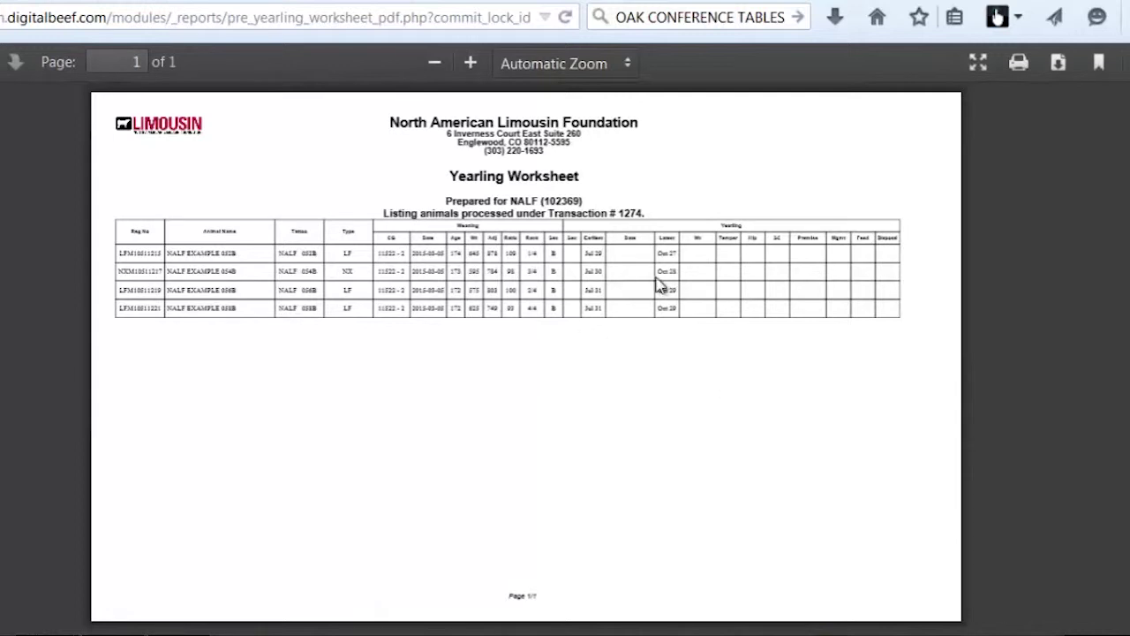
left_click(470, 63)
left_click(471, 63)
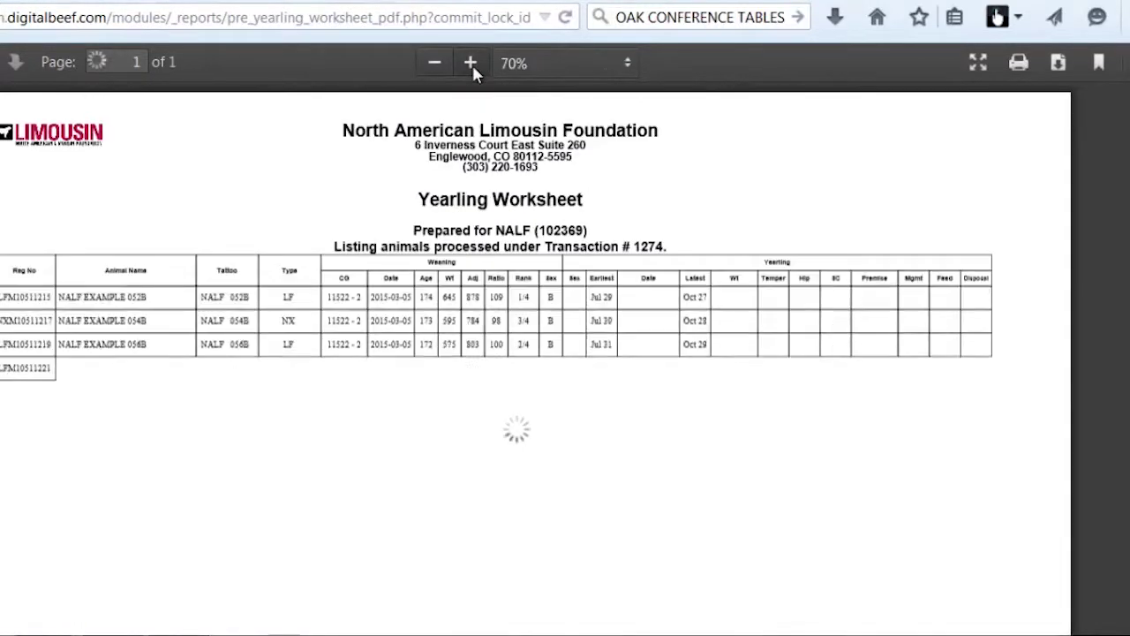